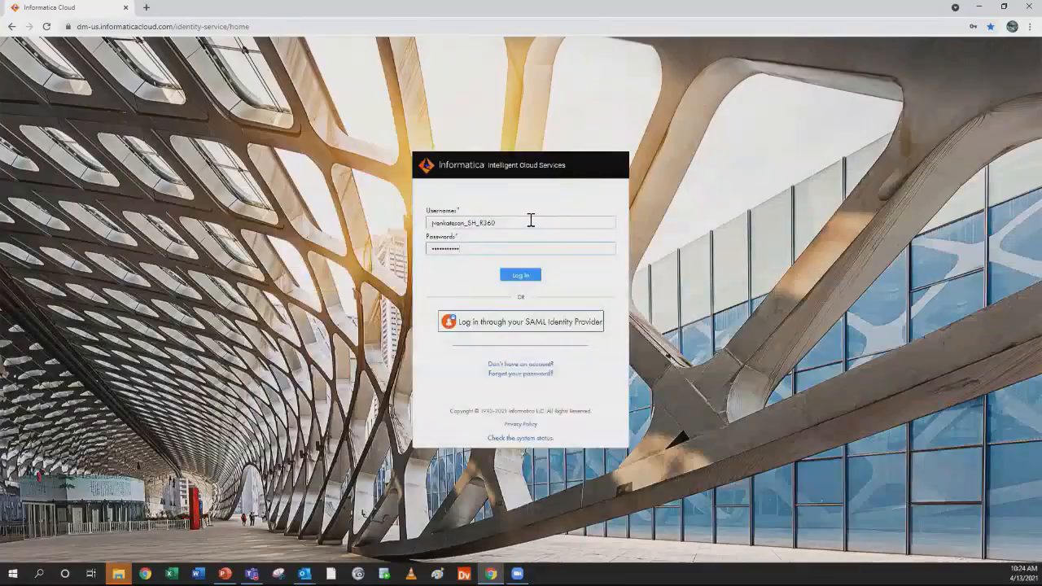
Log in to Informatica Intelligent Cloud Services and open Reference 360 from the full list of services
click(526, 276)
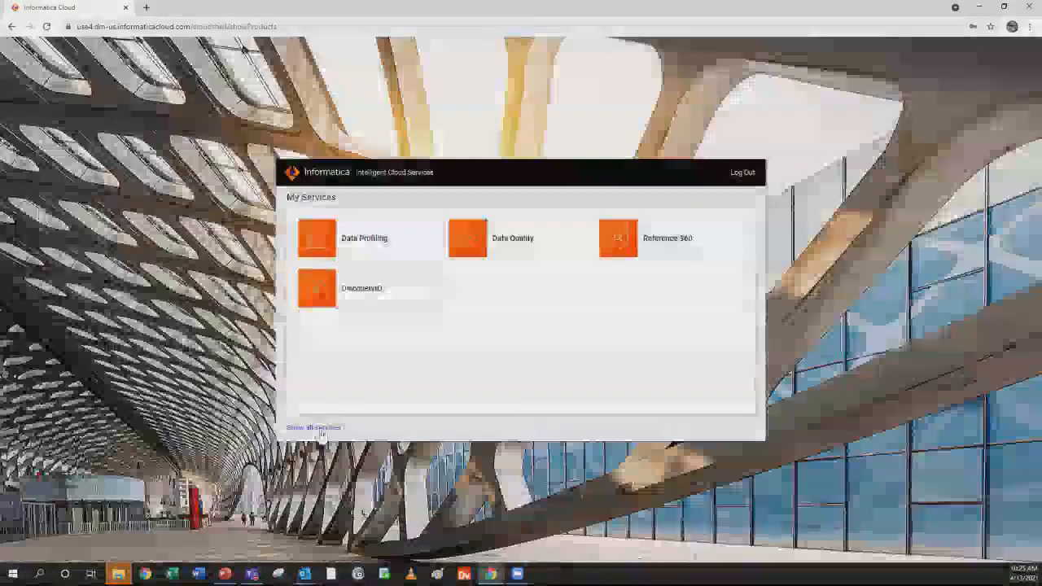
click(320, 431)
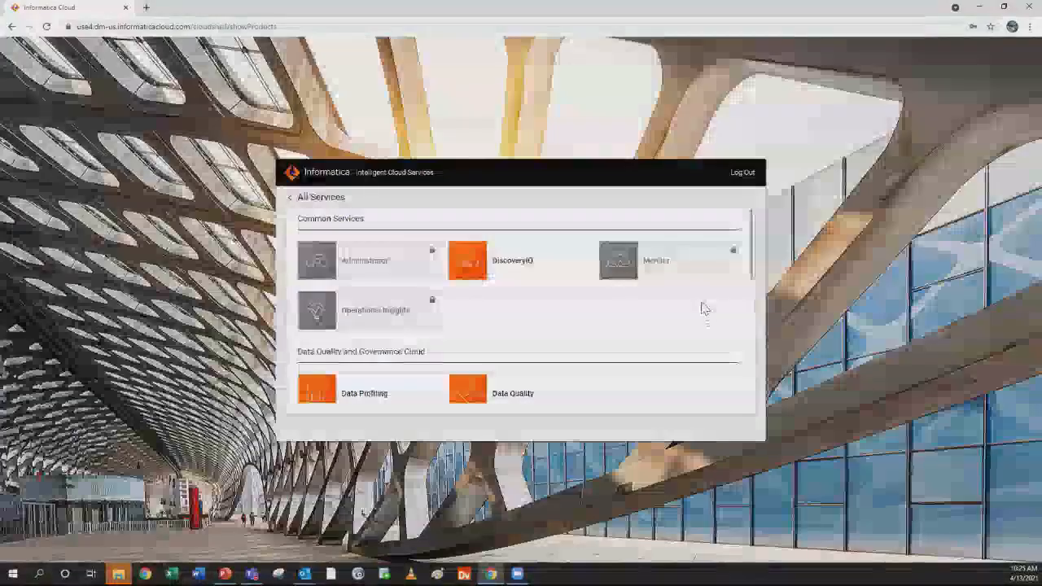
scroll(696, 314, down, 2)
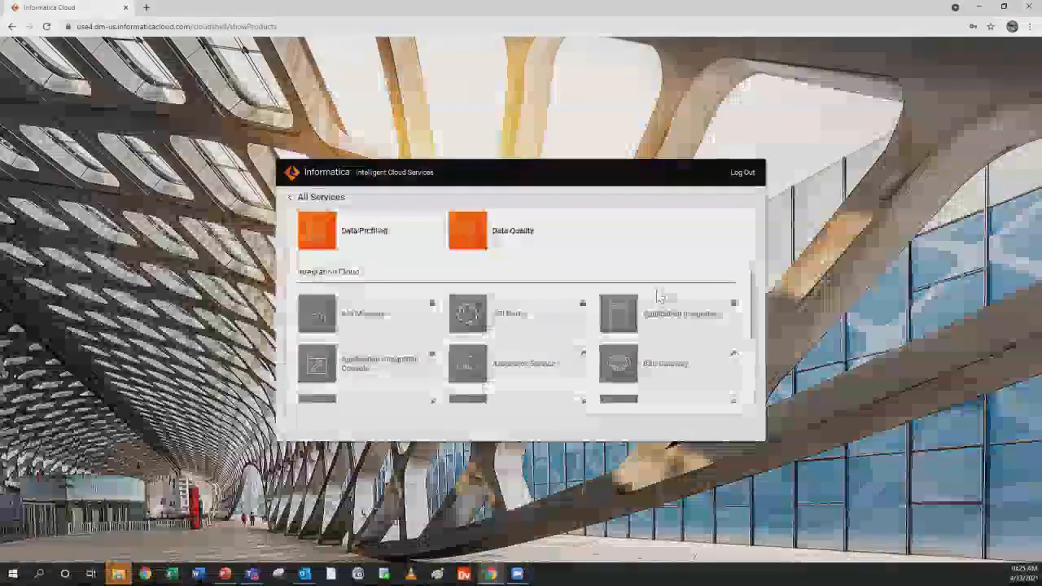
scroll(657, 295, down, 1)
scroll(657, 295, down, 1)
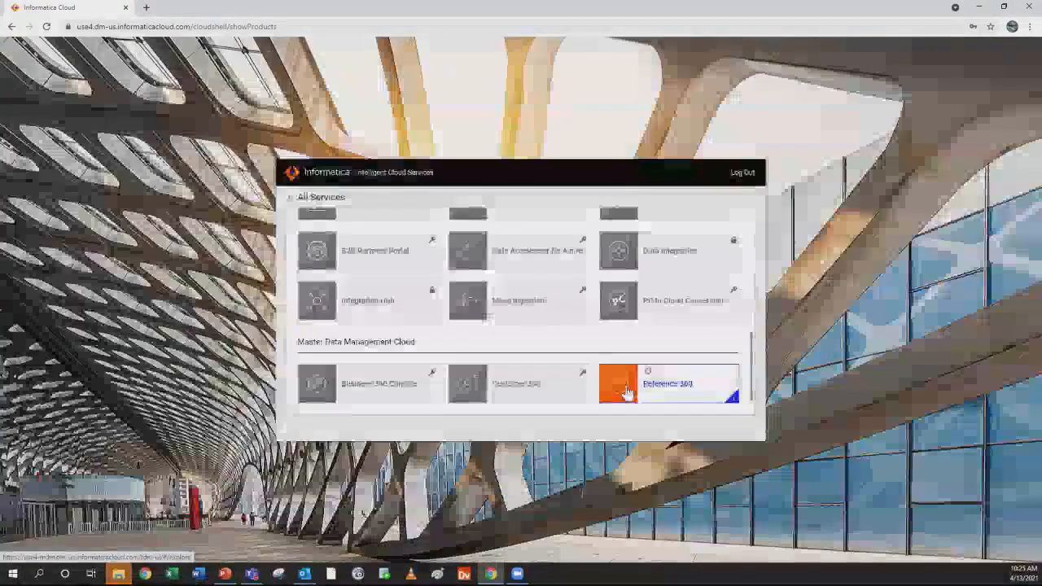
click(625, 394)
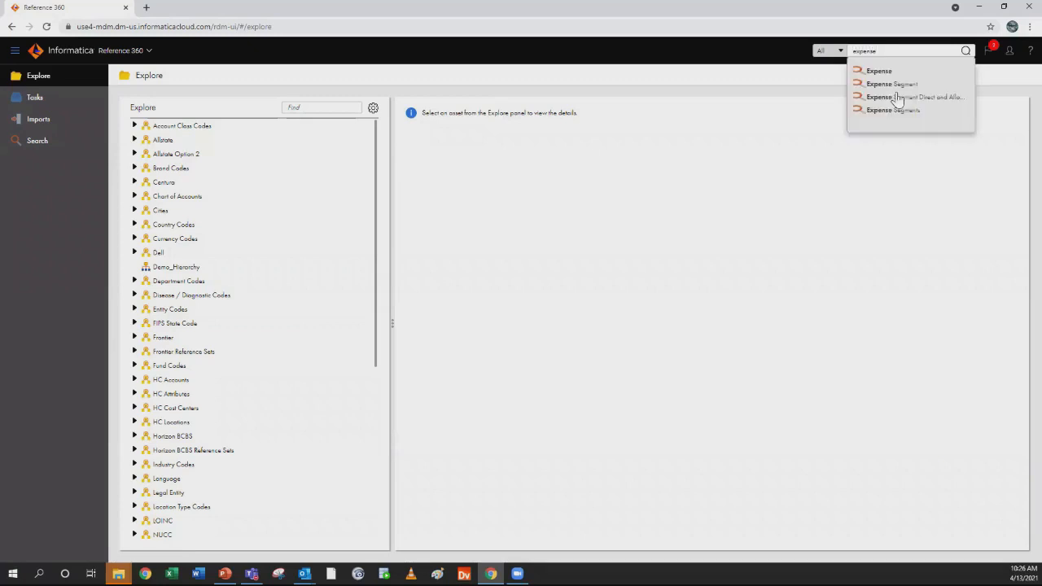
Search all reference assets for "expense" and filter the results to the Code List entity type
key(Return)
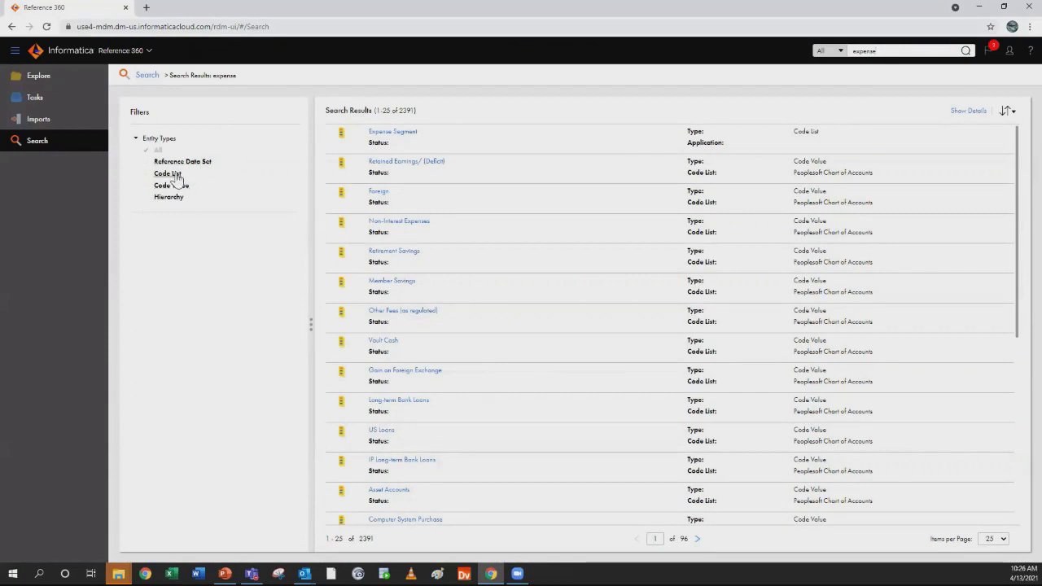
click(171, 174)
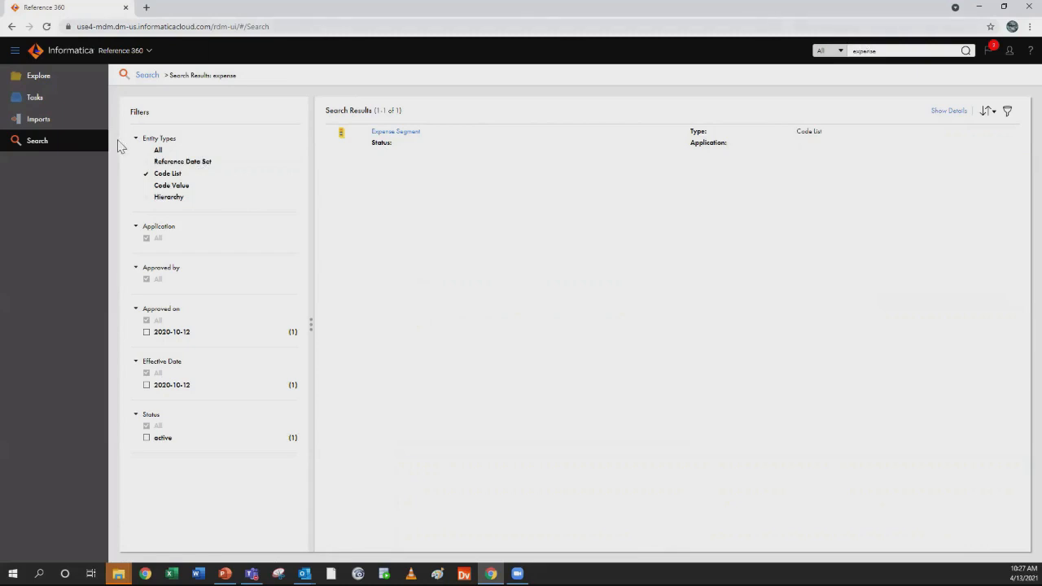
Open the Enterprise Chart of Accounts code list from the Chart of Accounts reference data set
click(49, 82)
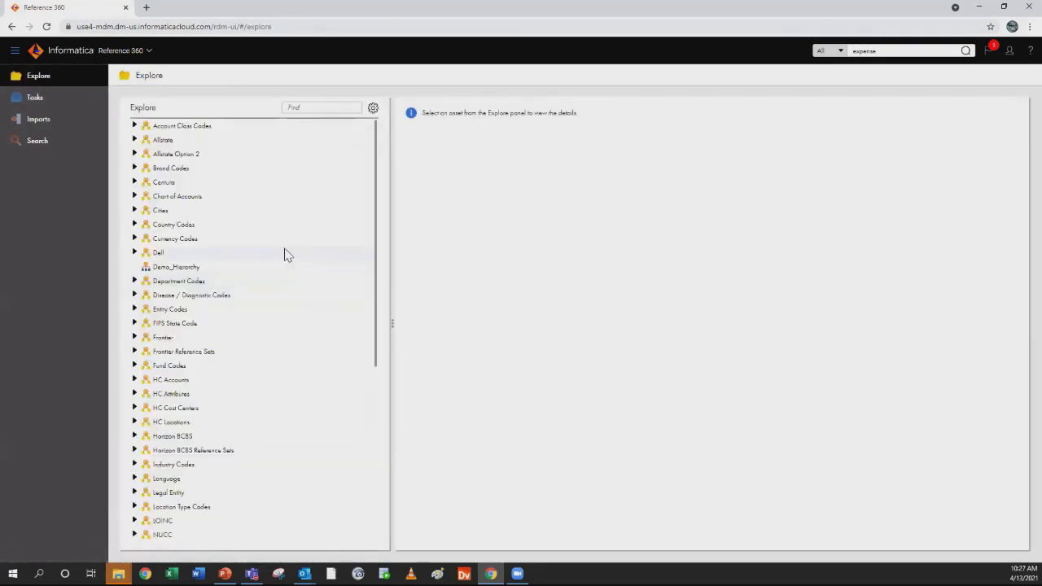
click(135, 196)
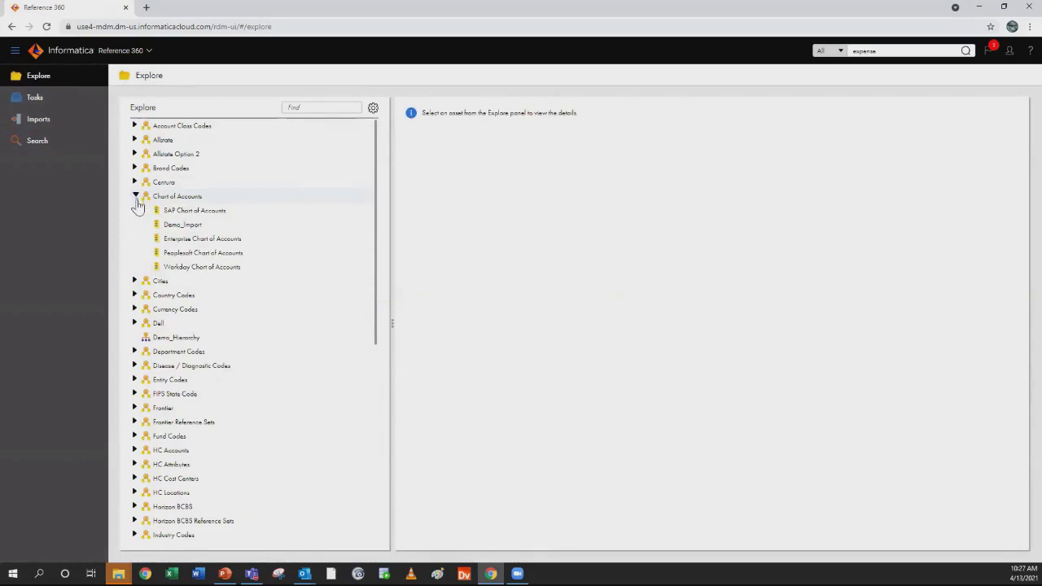
click(191, 239)
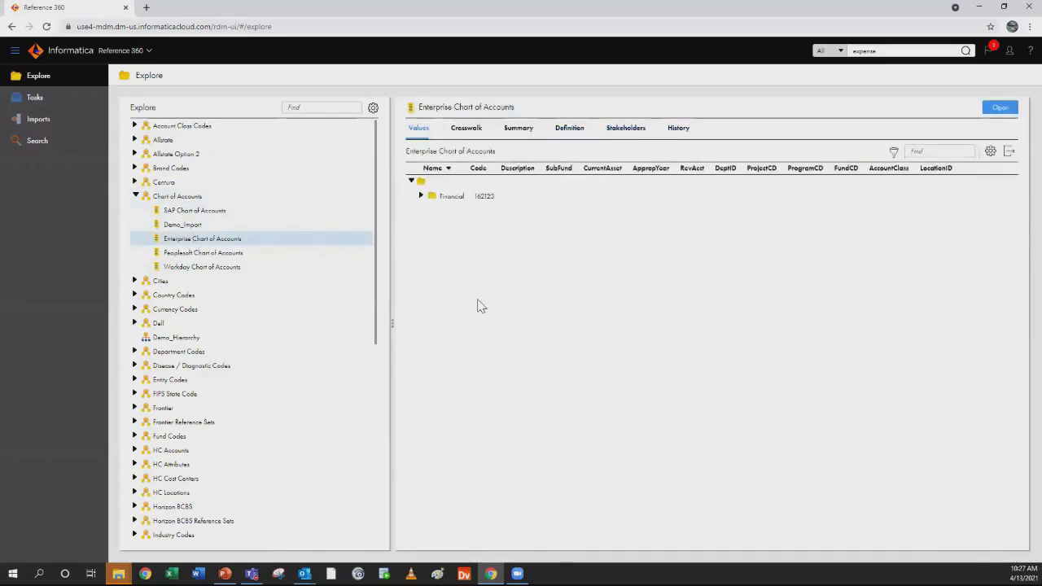
click(1001, 108)
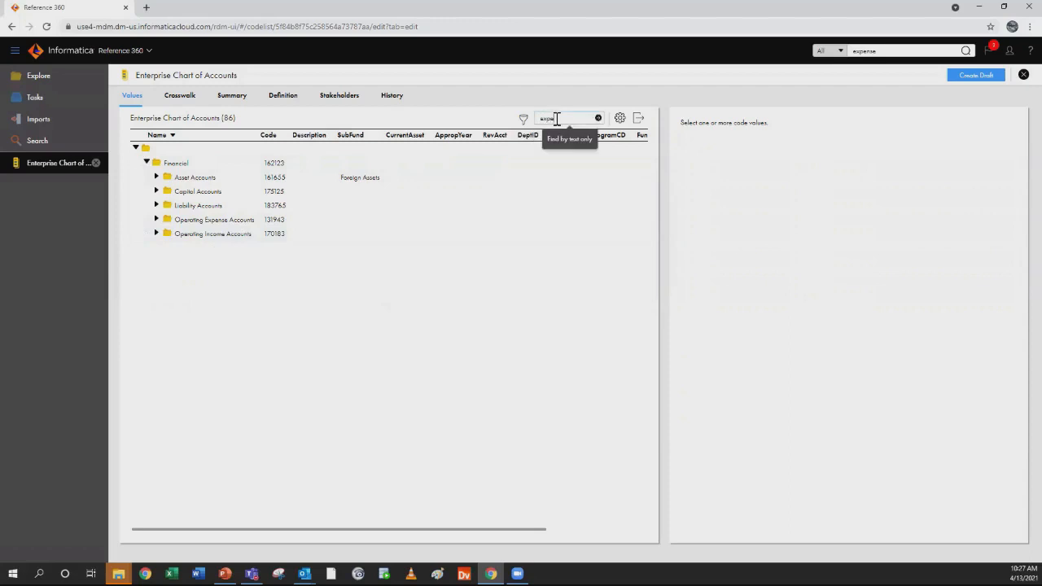
Find "expense" among the code values and export the values with hierarchy to a CSV file named Export_Demo
key(Return)
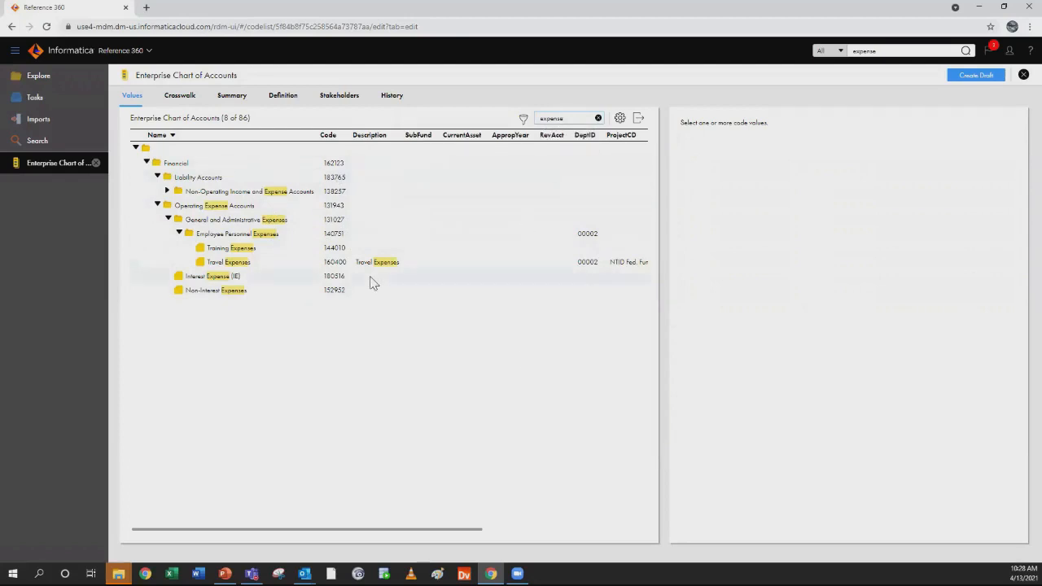
click(640, 122)
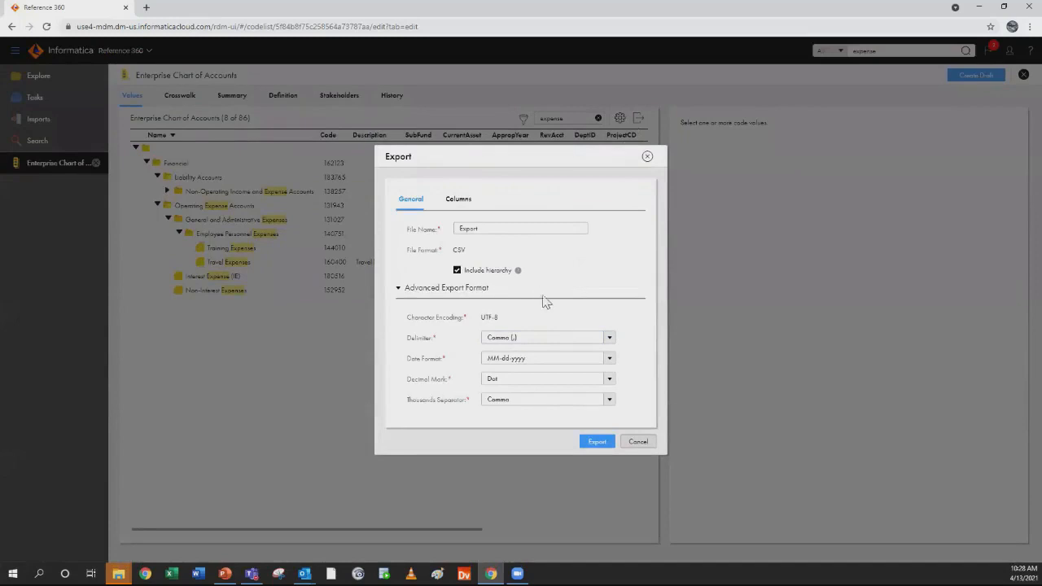
click(488, 228)
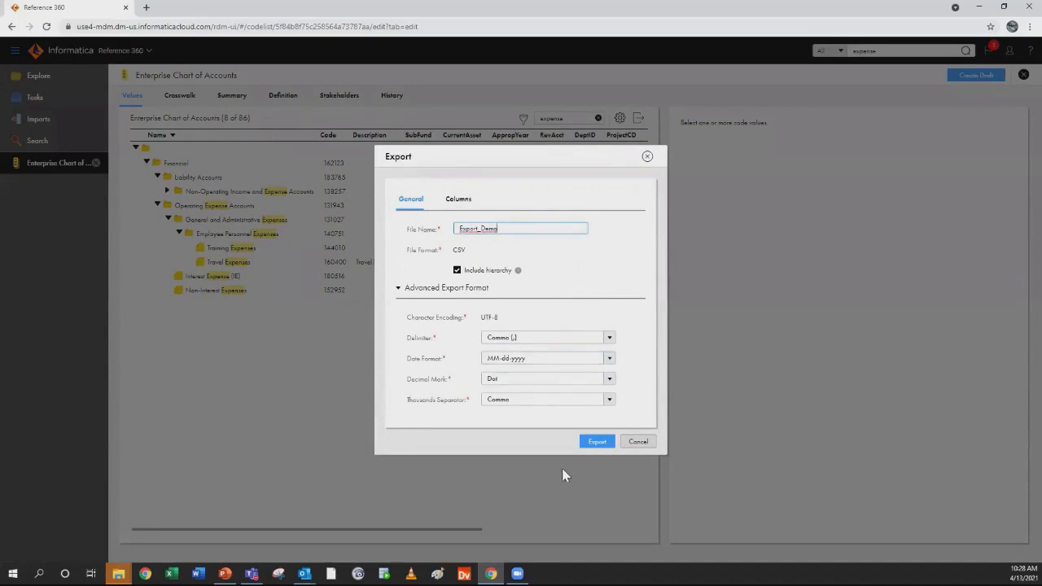
click(595, 444)
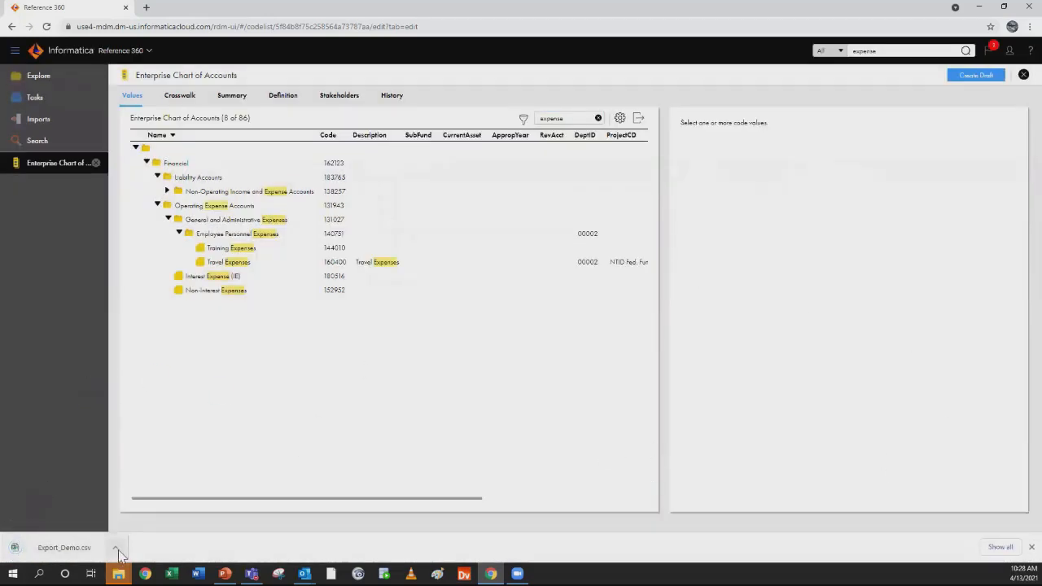
Open the exported Export_Demo.csv in Excel, look through its rows, and return to the code list
click(118, 554)
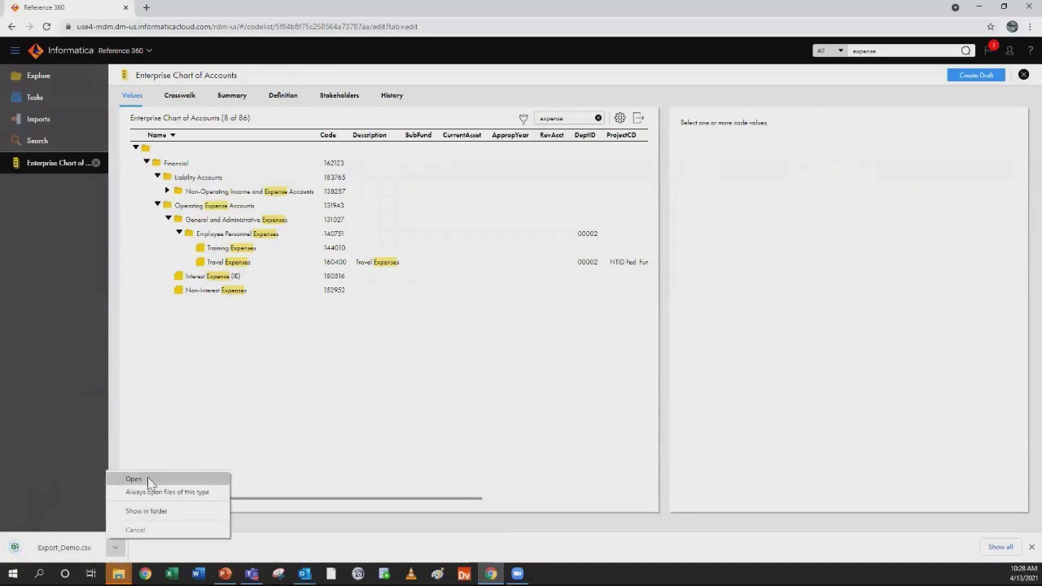
click(147, 479)
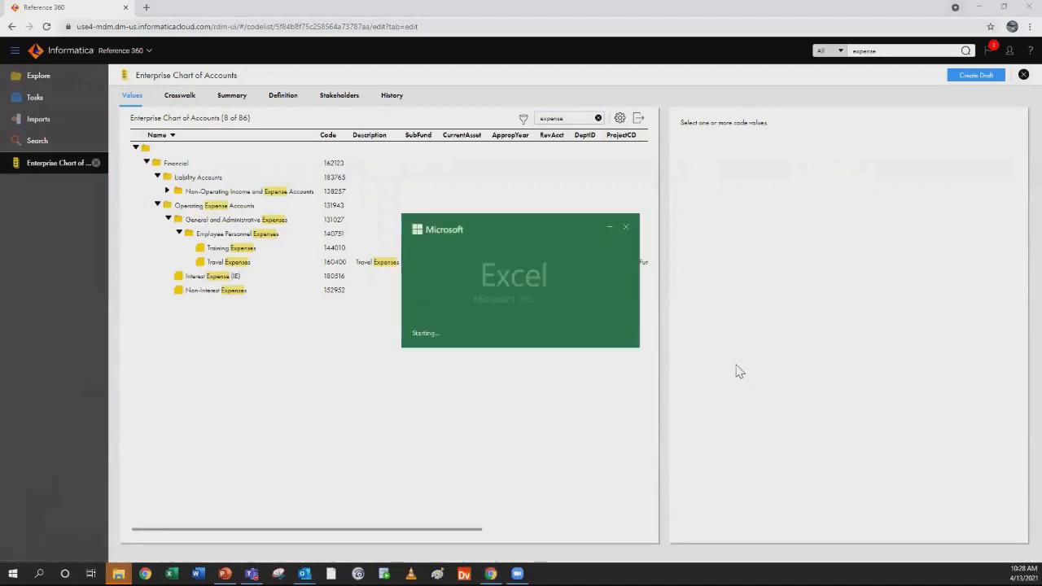
scroll(733, 373, down, 5)
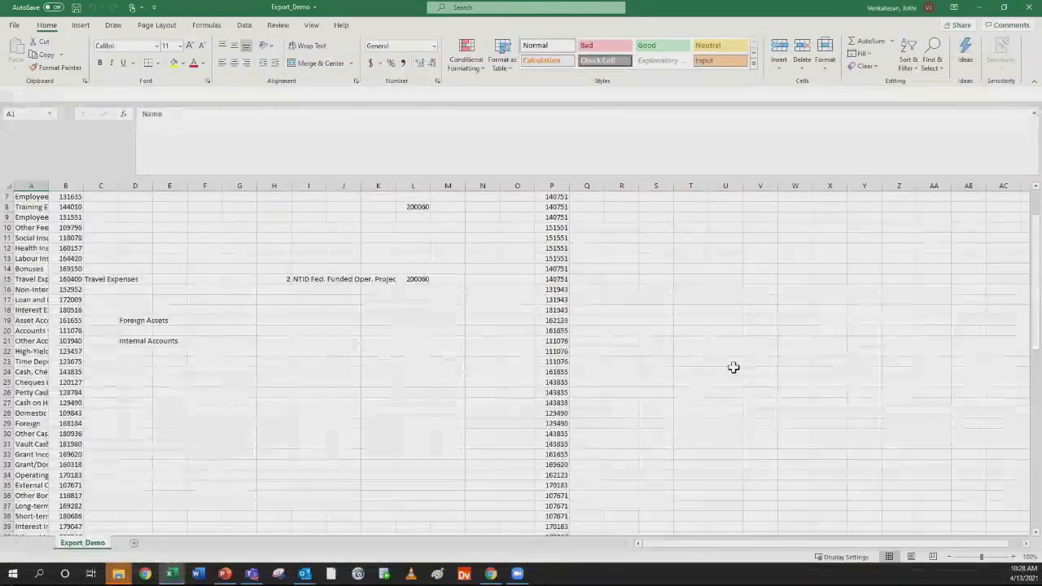
scroll(733, 373, down, 15)
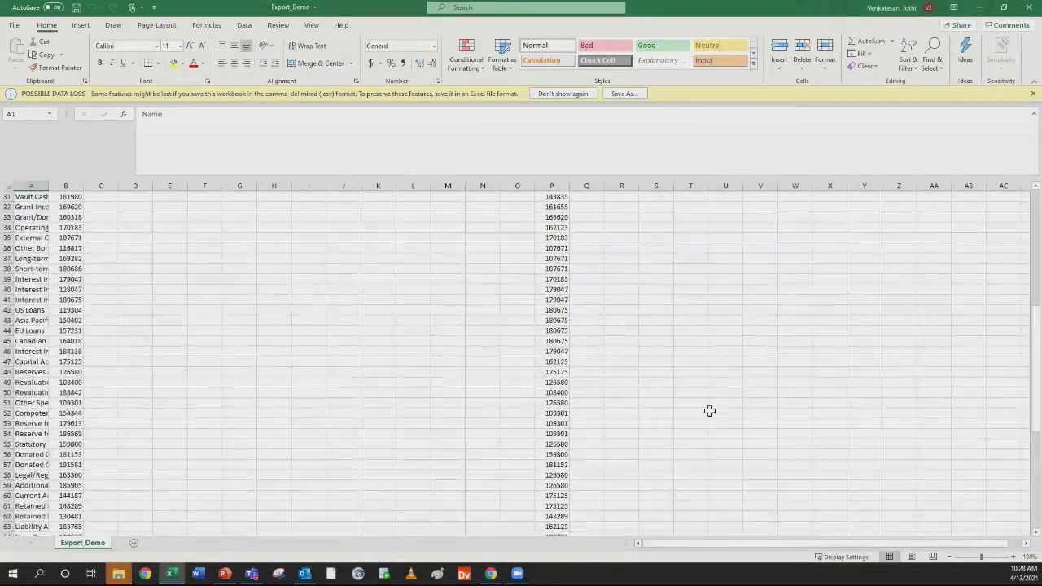
click(978, 8)
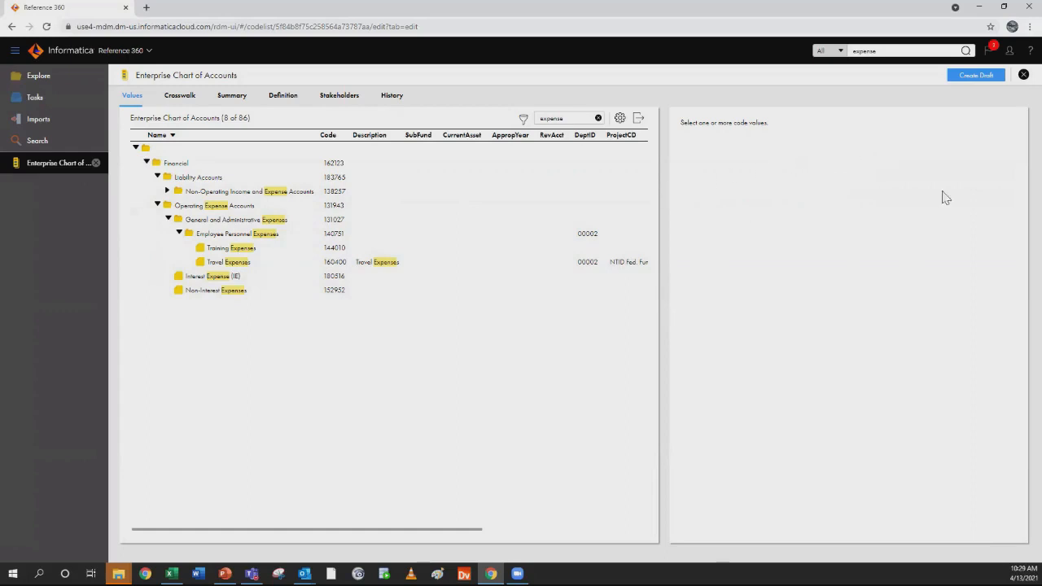
Create a draft of the Enterprise Chart of Accounts and expand its hierarchy to show the values under Employee Personnel Expenses
click(974, 76)
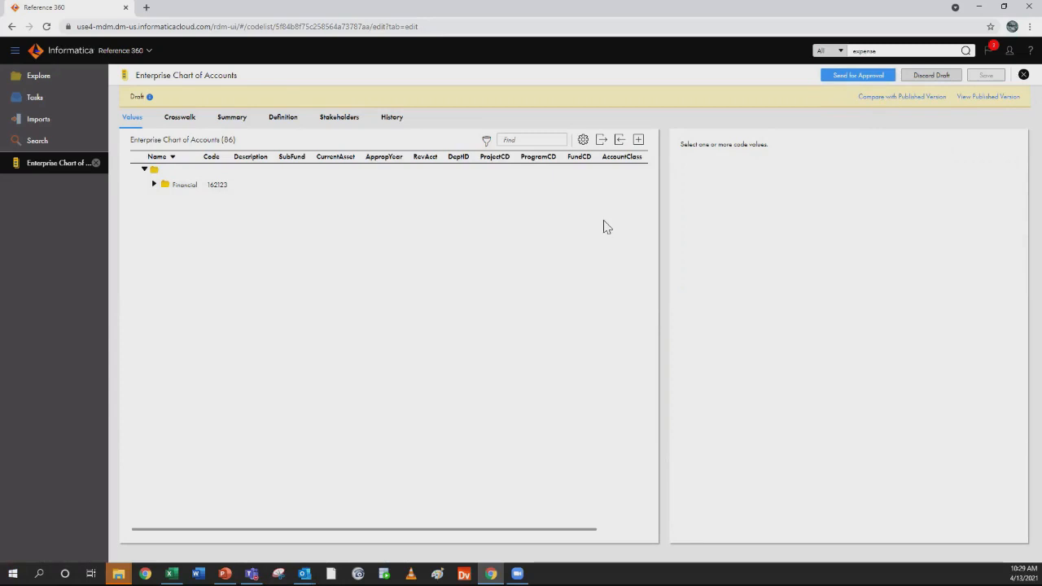
click(153, 184)
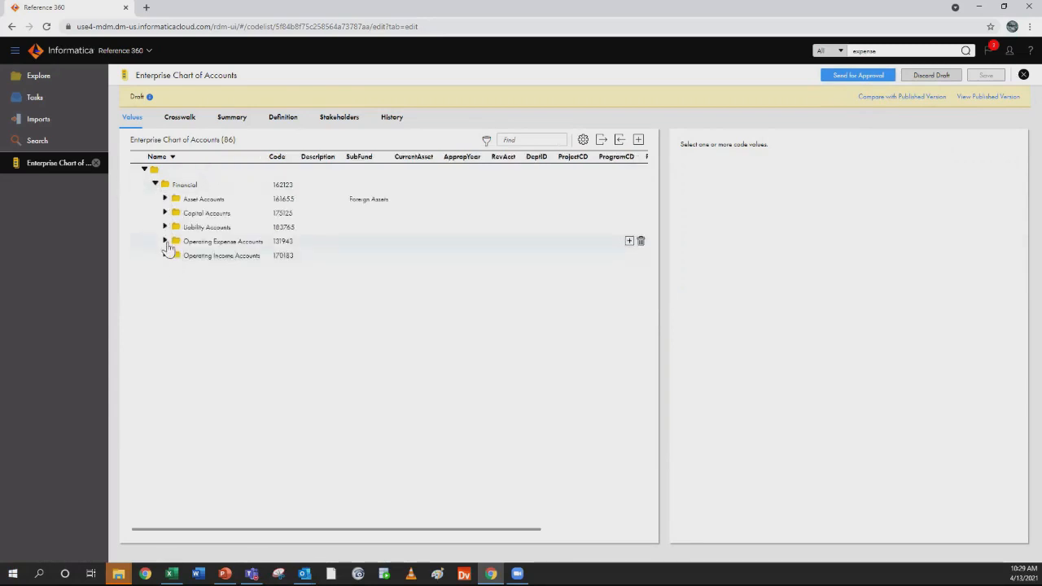
click(165, 242)
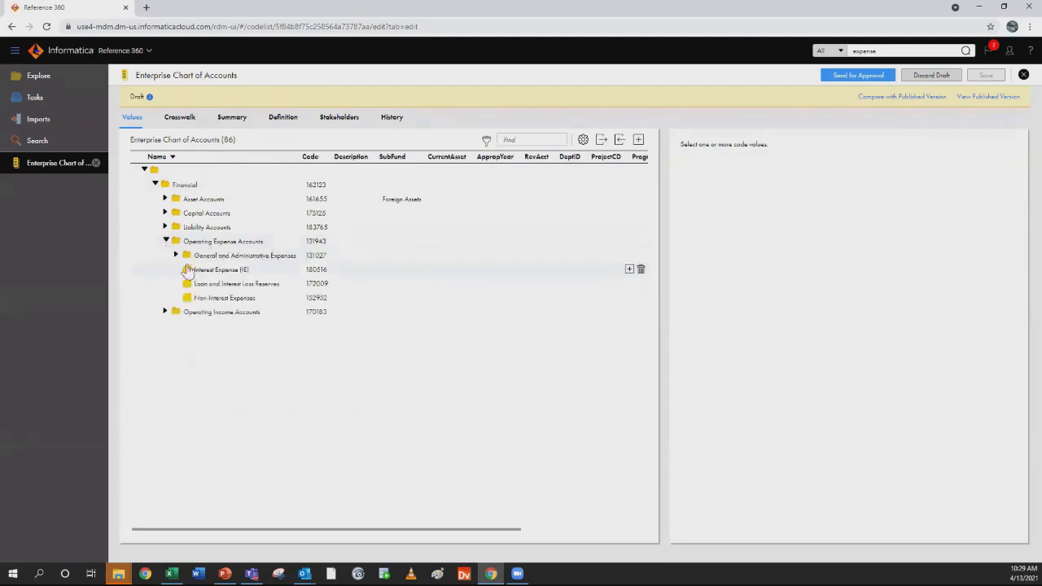
click(176, 255)
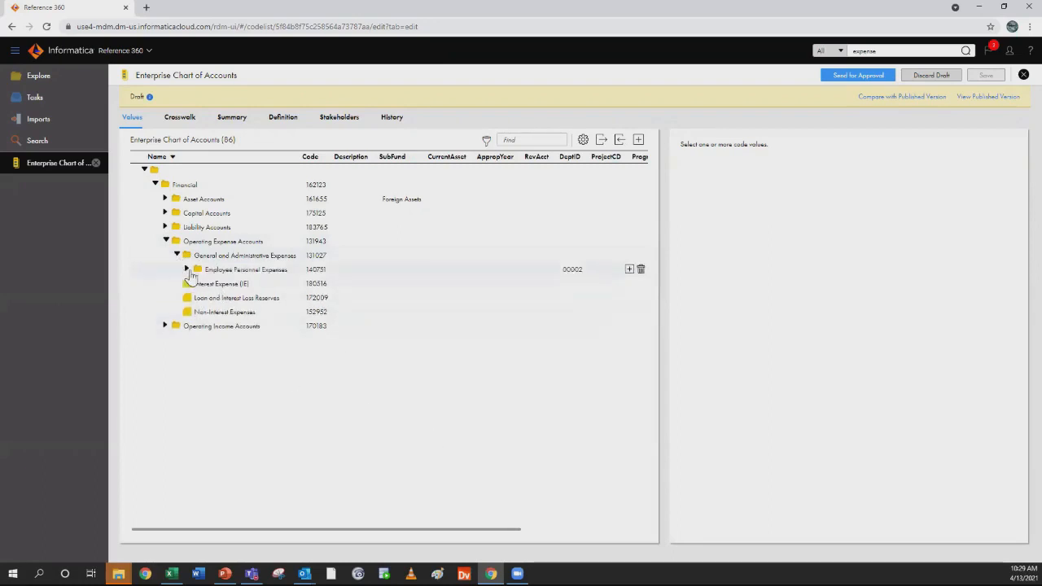
click(187, 269)
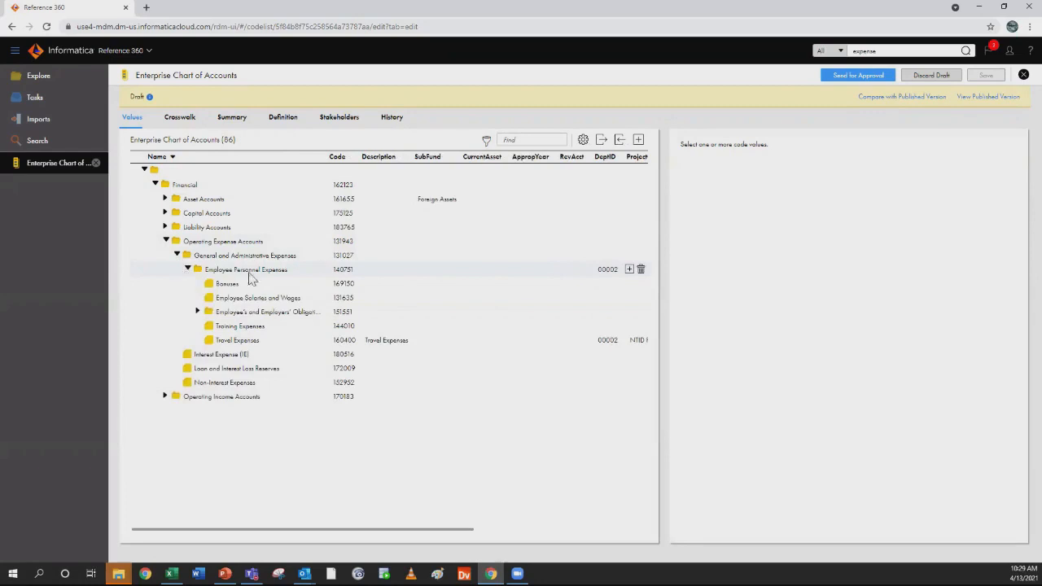
Start a new code value under Employee Personnel Expenses with the name Telecommunication and code 180111
click(292, 273)
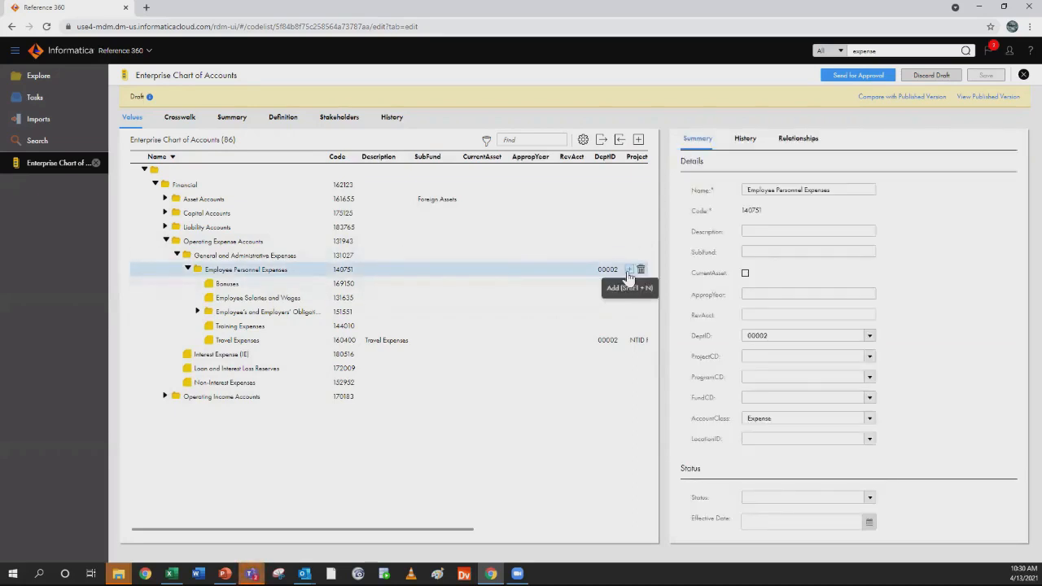
click(627, 271)
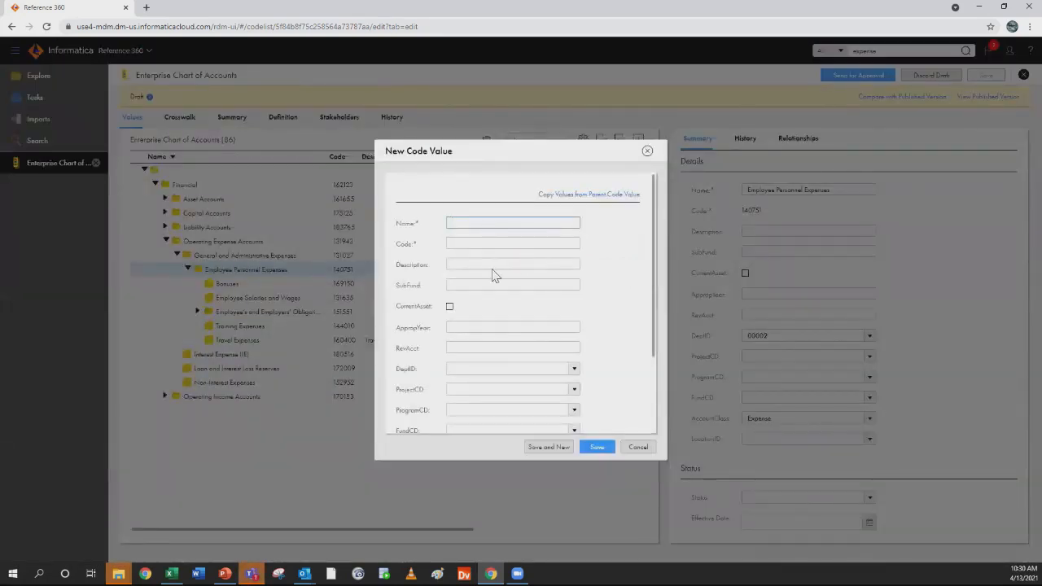
text(Telecommunication)
click(484, 243)
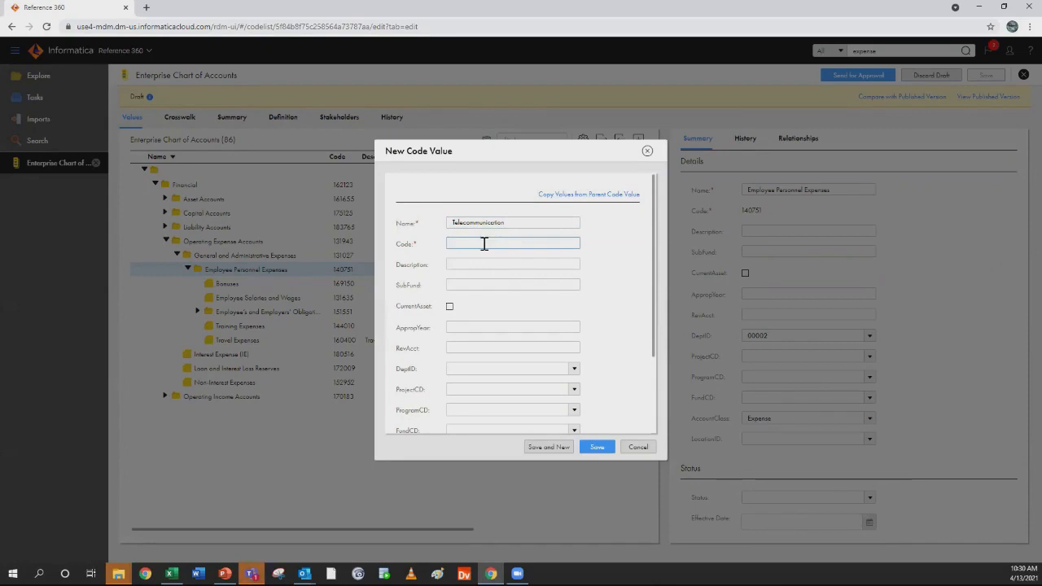
text(180111)
Reuse the name Telecommunication as the description, set DeptID to 00002, and save the new code value
drag(521, 222, 407, 205)
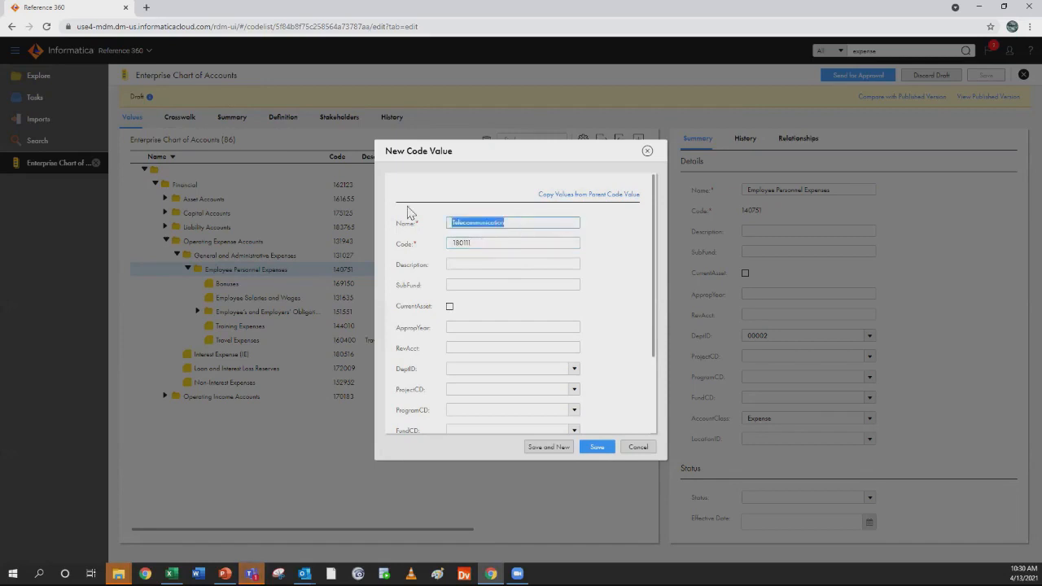
key(ctrl+c)
click(461, 264)
key(ctrl+v)
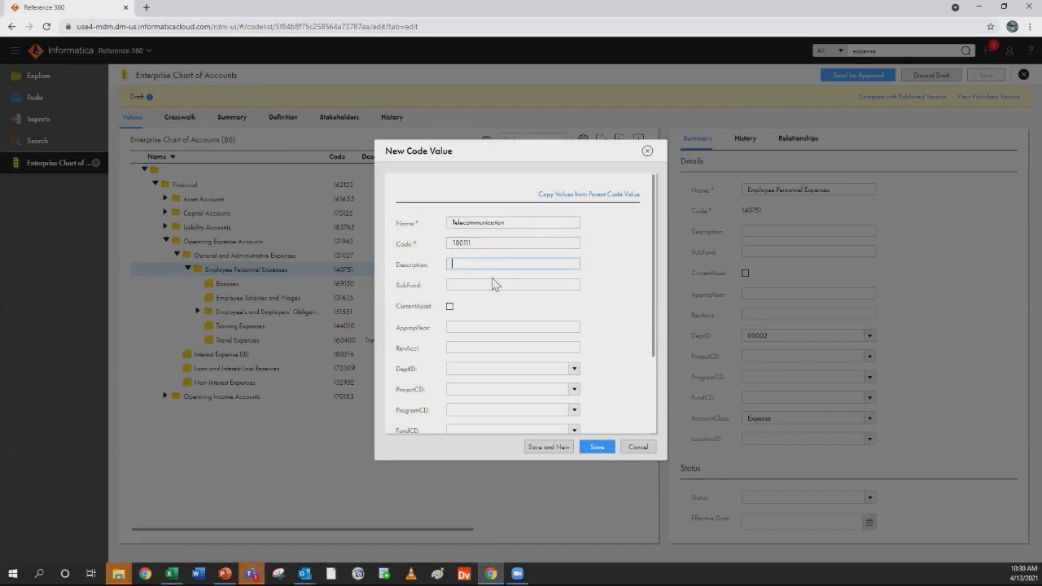
scroll(658, 326, down, 3)
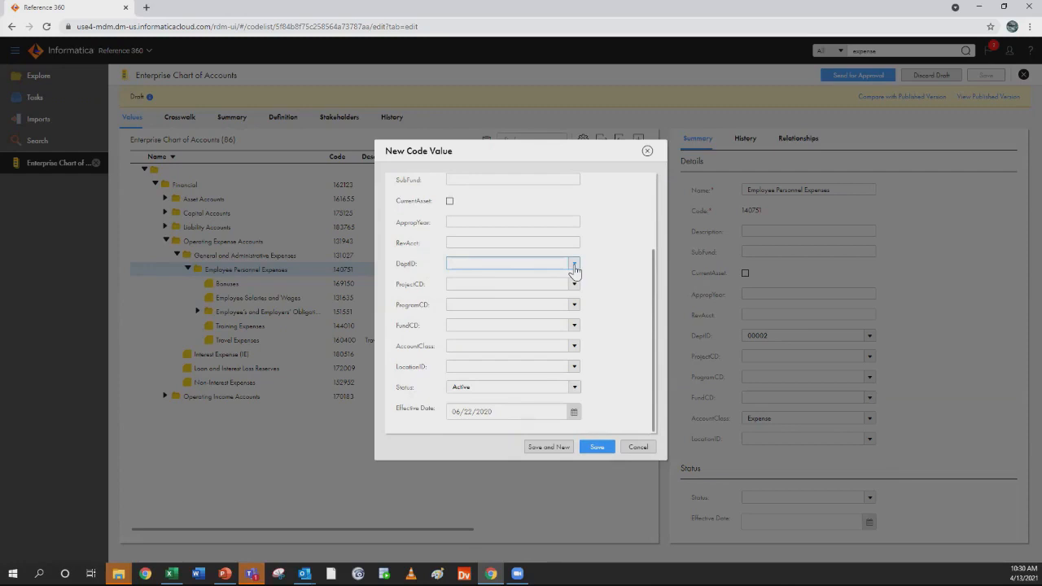
click(574, 265)
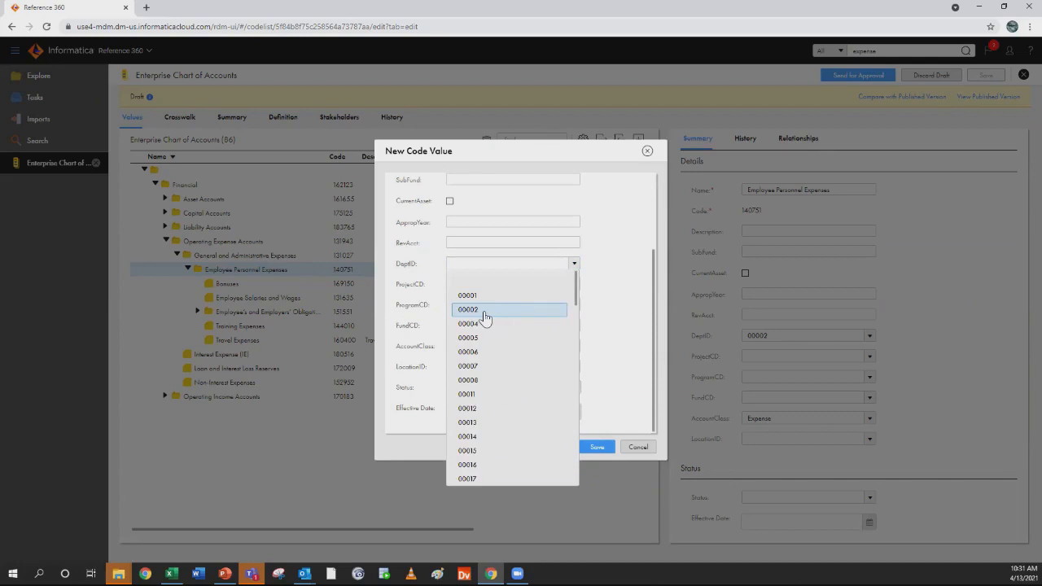
click(486, 311)
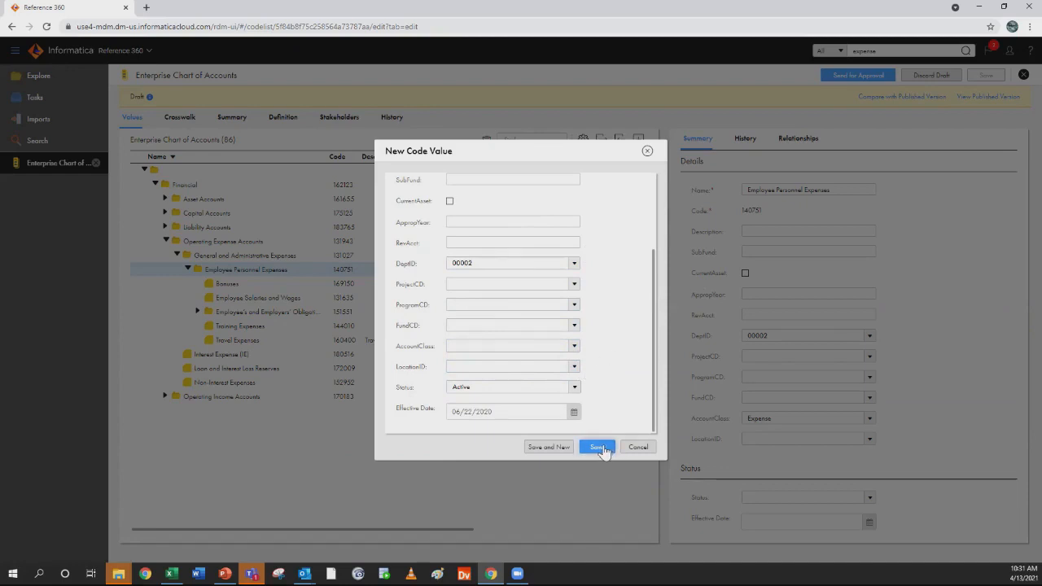
click(599, 448)
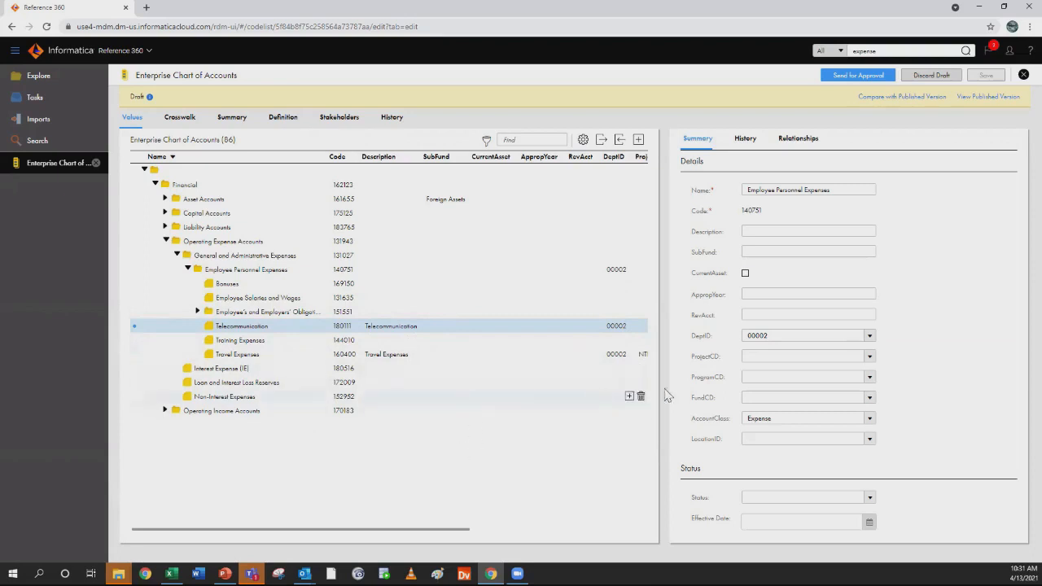
Compare the draft of the Enterprise Chart of Accounts with its published version
click(893, 100)
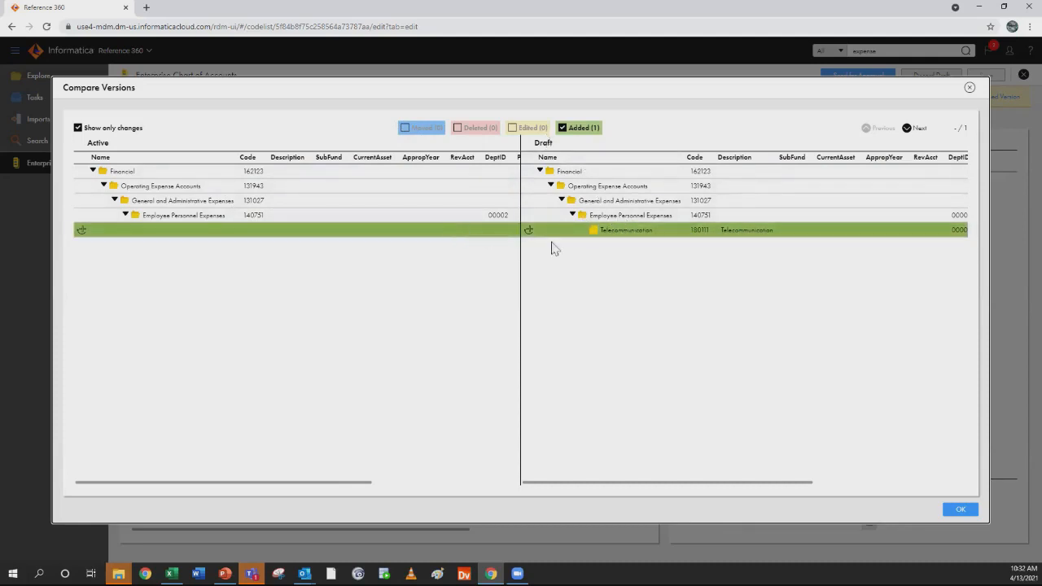
Include unchanged values in the version comparison to see Telecommunication in the full hierarchy, and close the comparison
click(78, 129)
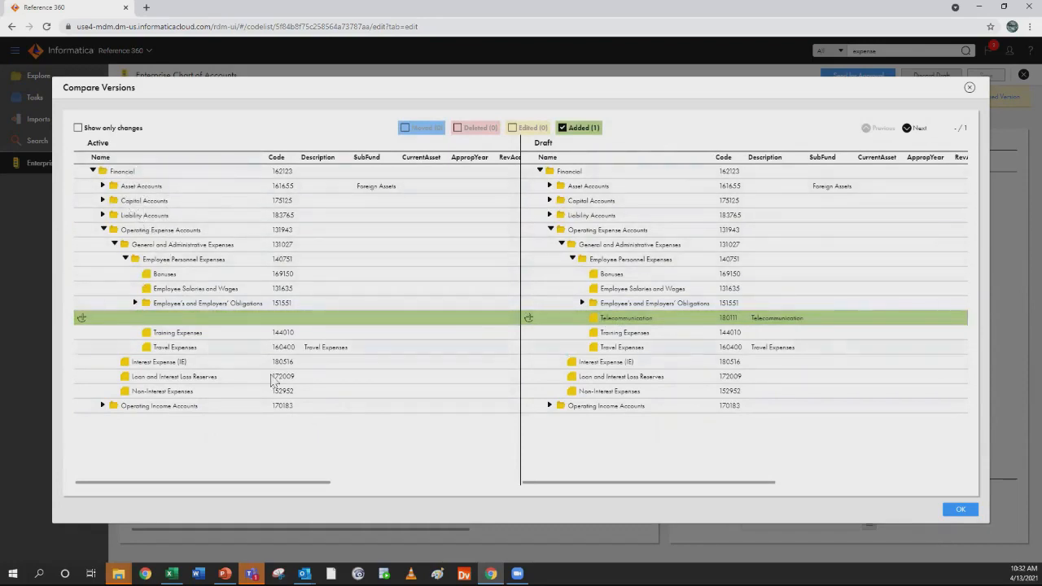
click(959, 510)
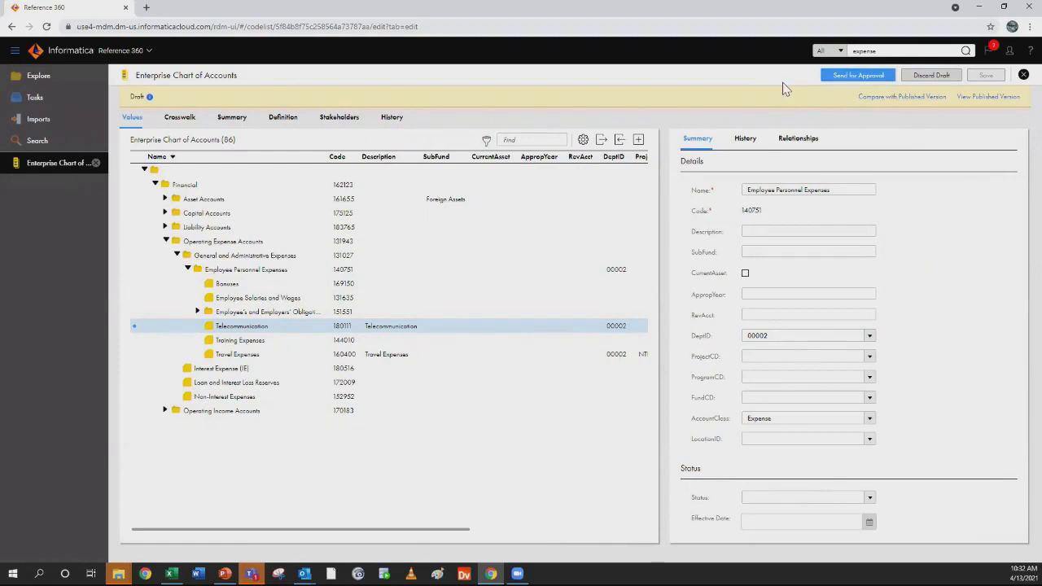
Send the Enterprise Chart of Accounts draft for approval with due date 04/14/2021 and the comment "Please approve"
click(848, 78)
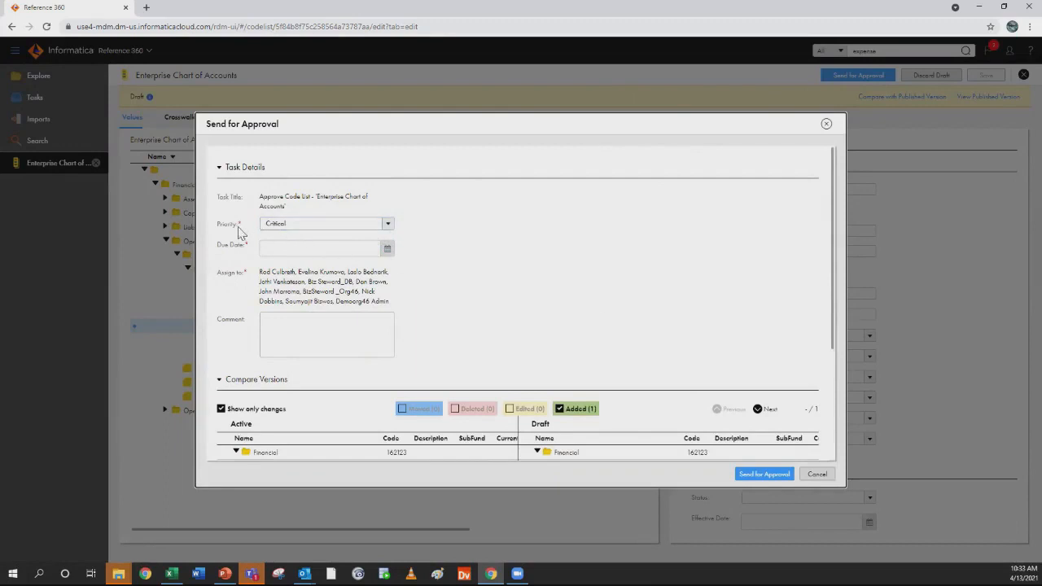
click(389, 250)
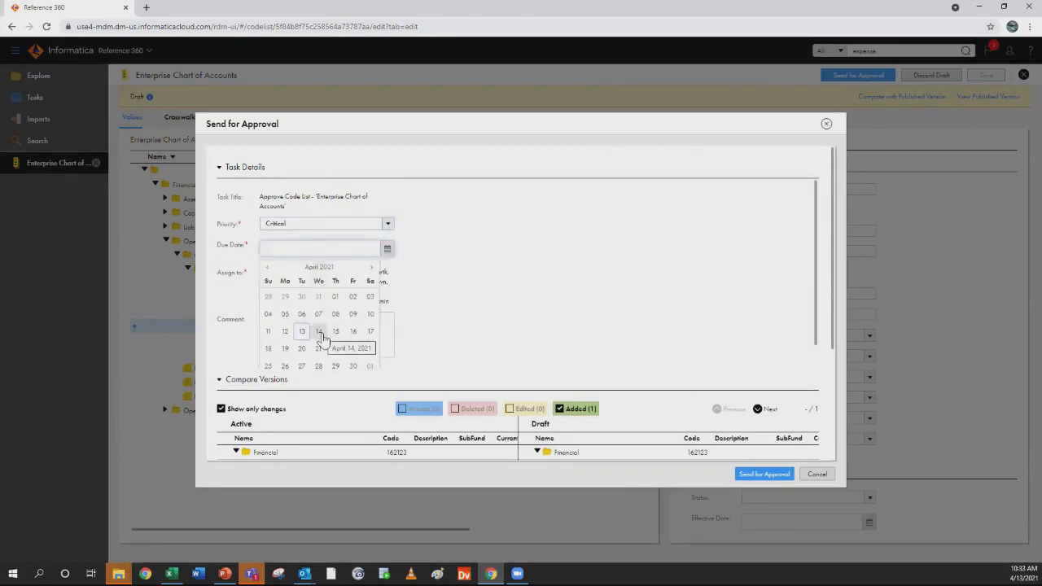
click(319, 332)
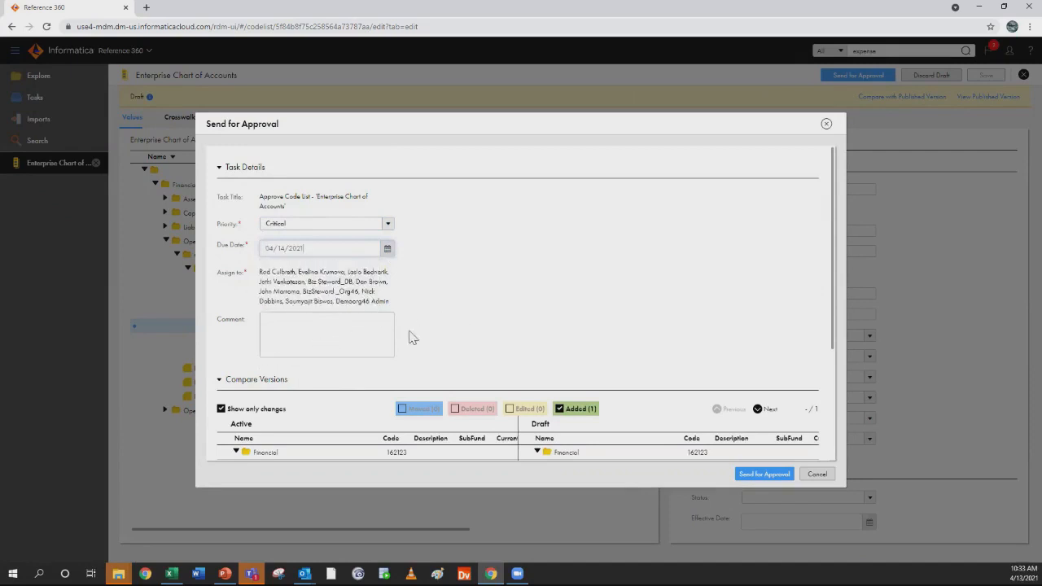
click(291, 326)
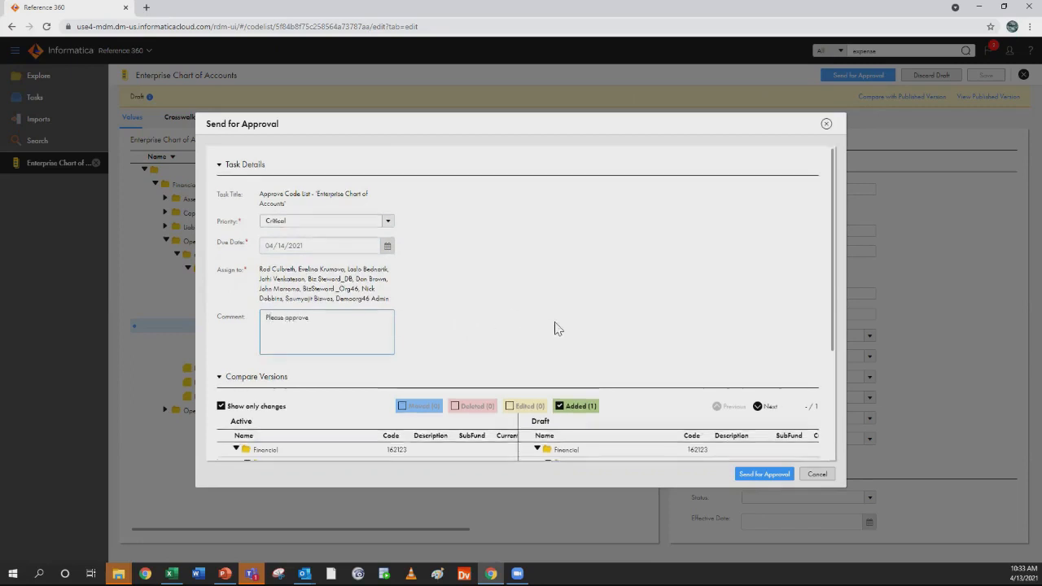
scroll(553, 330, down, 2)
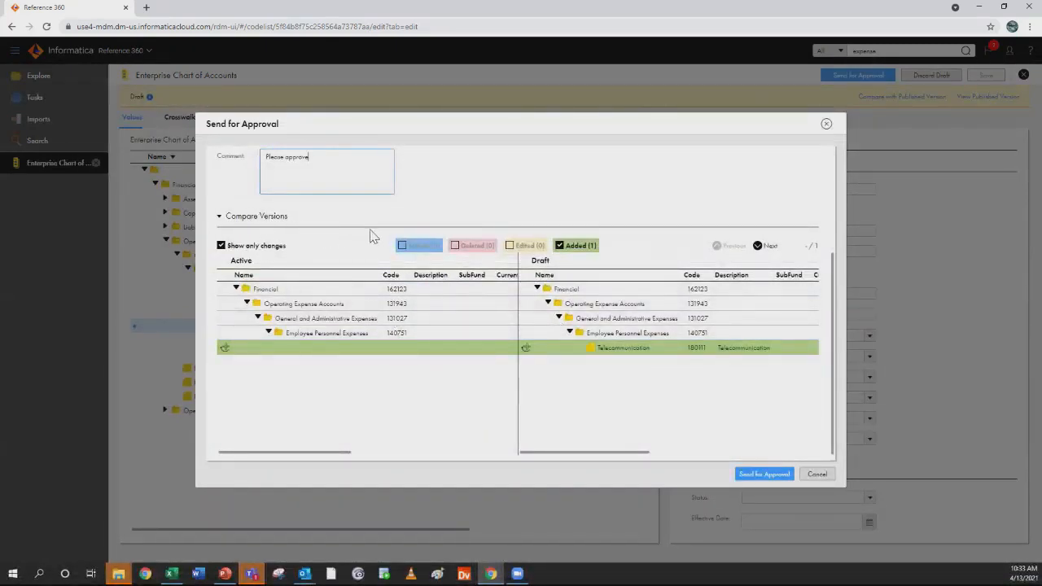
click(747, 475)
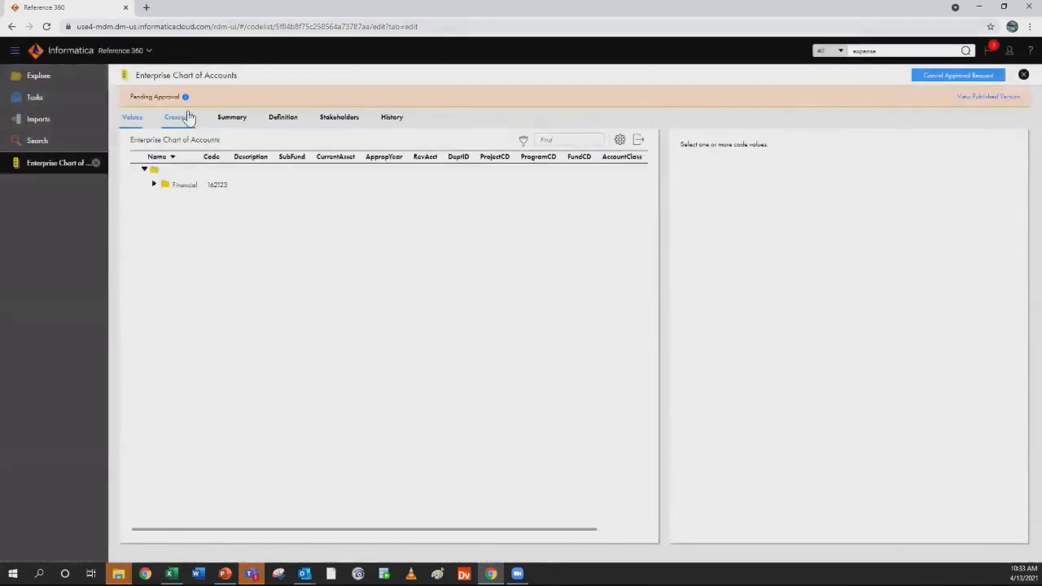
Switch to Outlook, enlarge the approval request email for the Enterprise Chart of Accounts to read it, and return to Reference 360
mouse_move(187, 101)
key(alt+Tab)
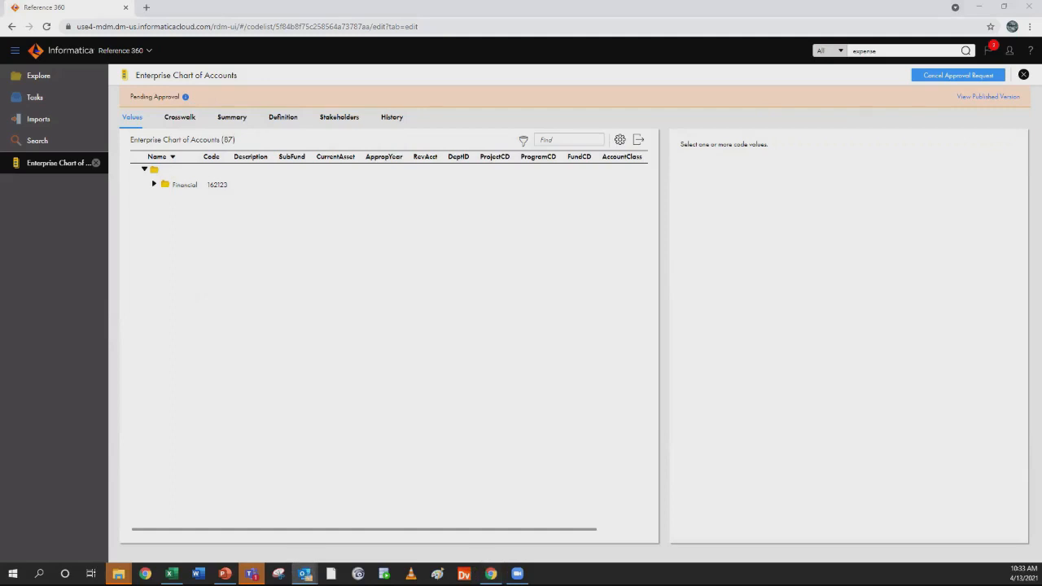
key(alt+Tab)
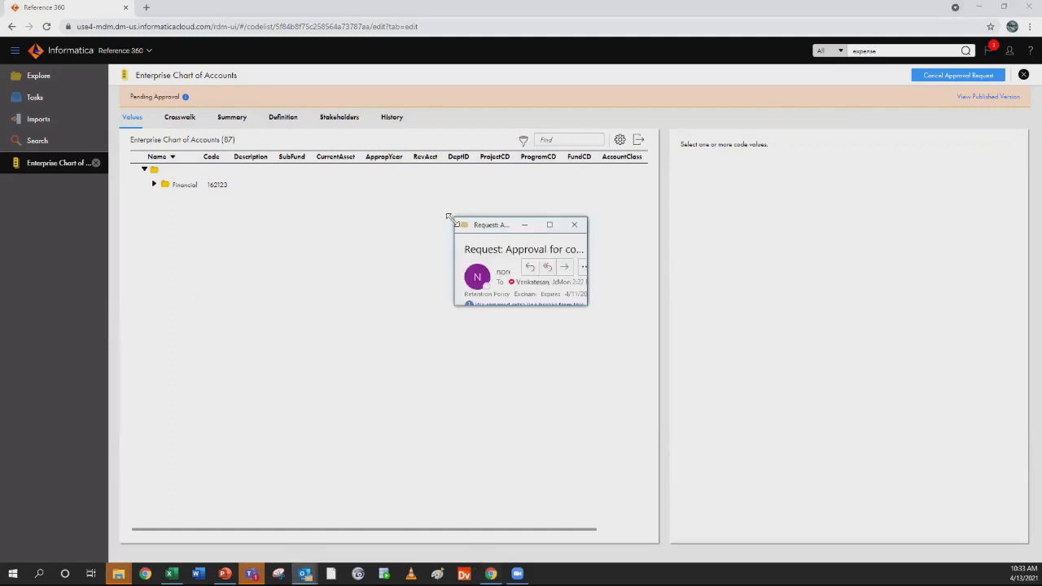
drag(449, 218, 58, 163)
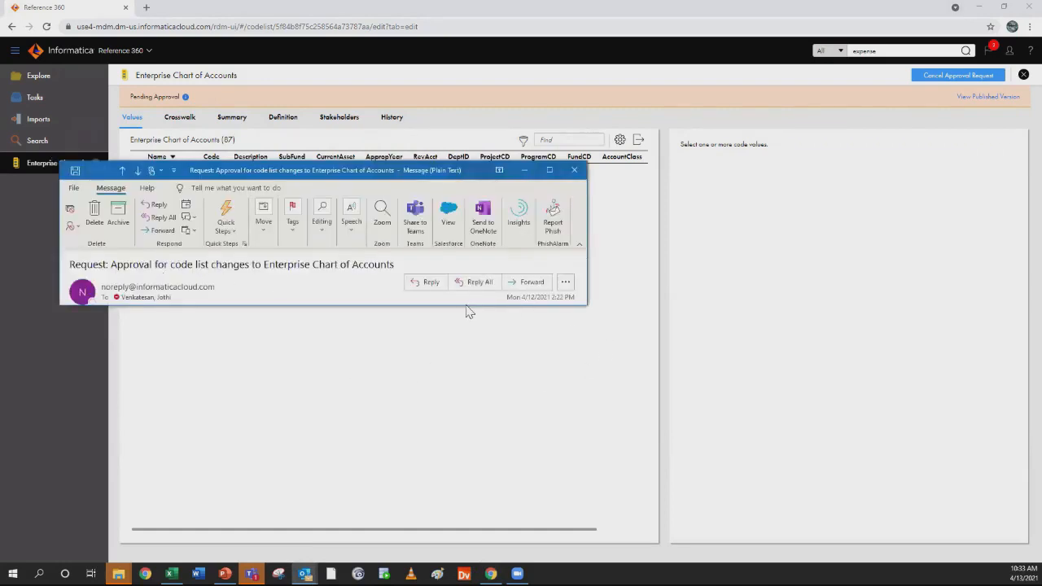
drag(467, 306, 477, 472)
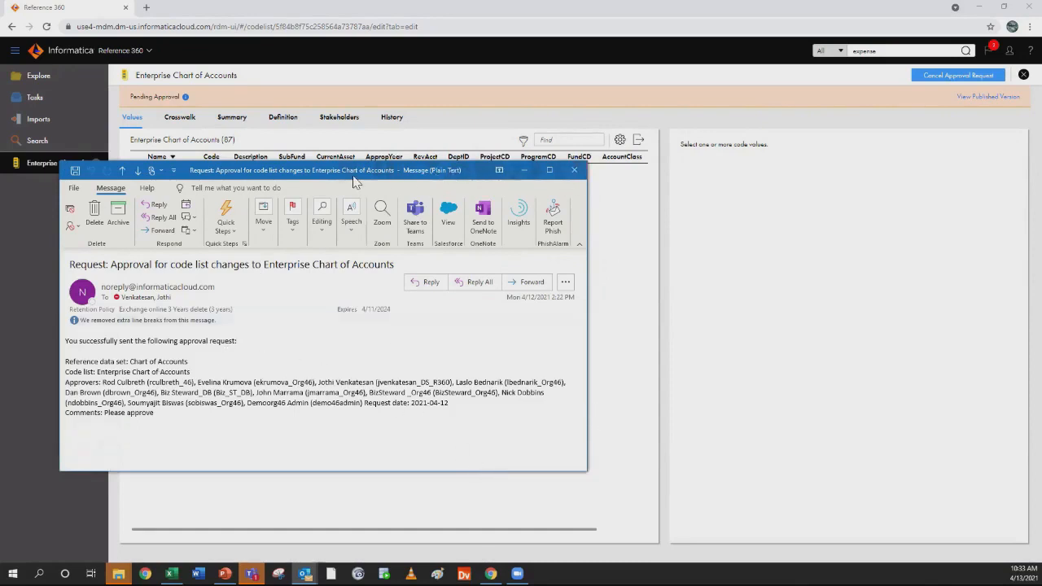
drag(355, 182, 586, 178)
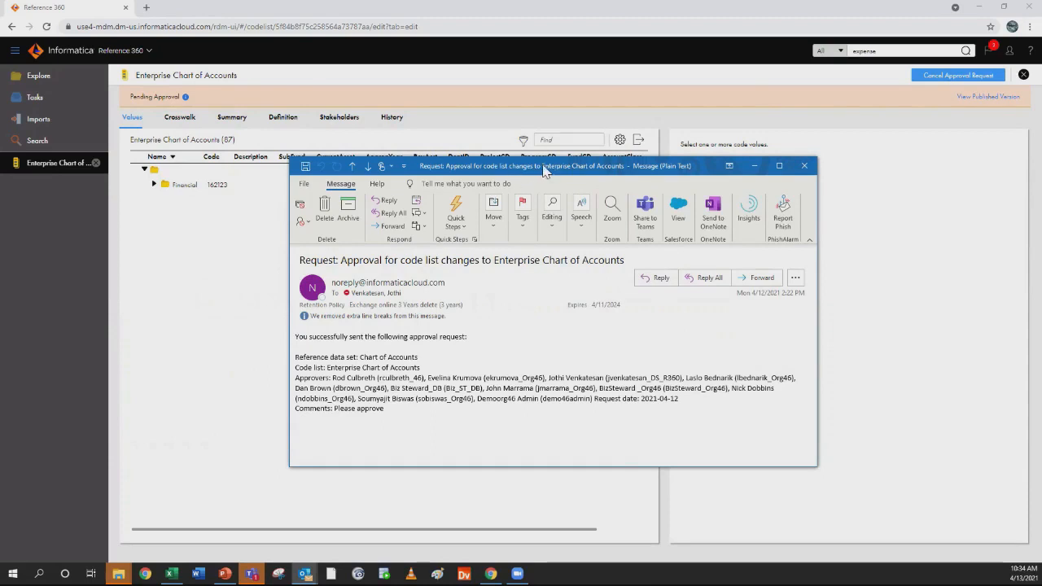
click(305, 574)
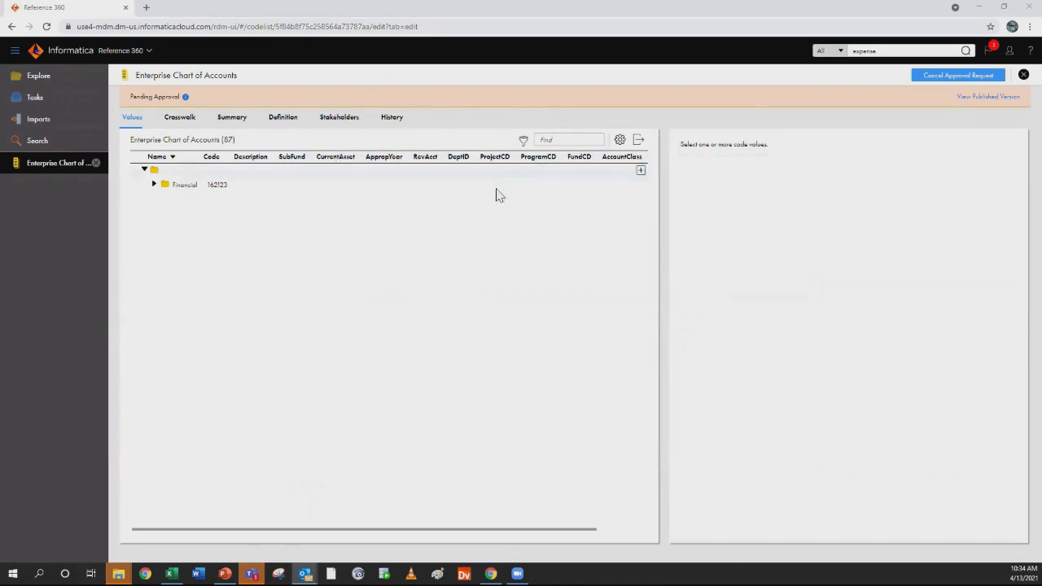
Examine the definition and values history of the Enterprise Chart of Accounts, and view its stakeholders
click(391, 119)
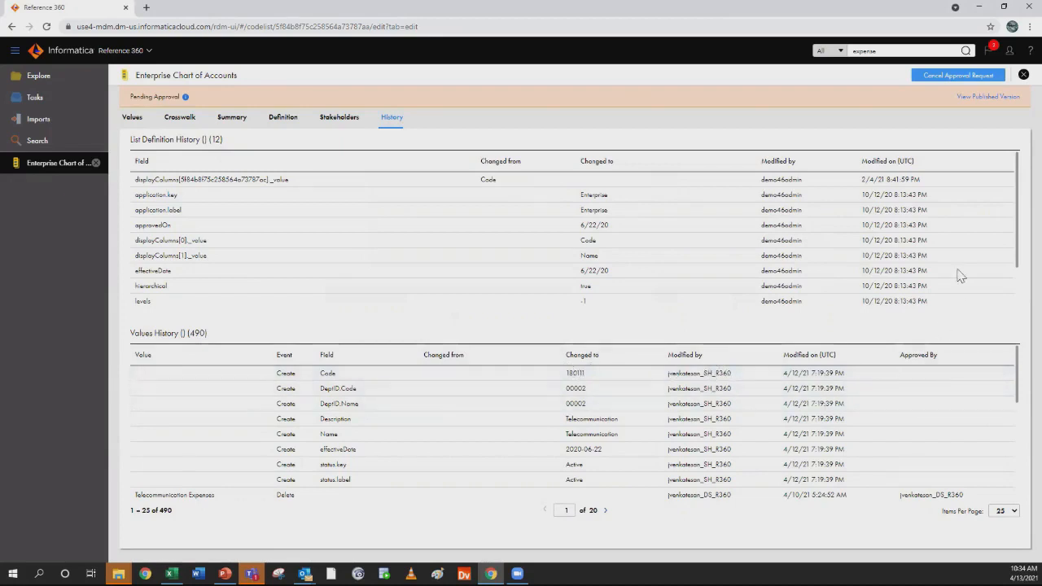
scroll(1007, 431, down, 5)
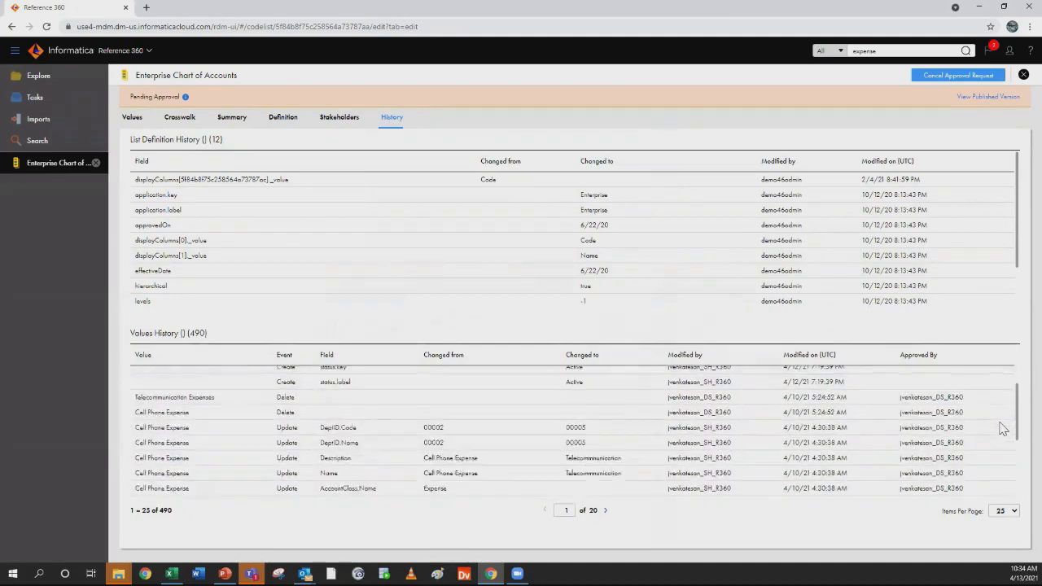
scroll(958, 423, down, 2)
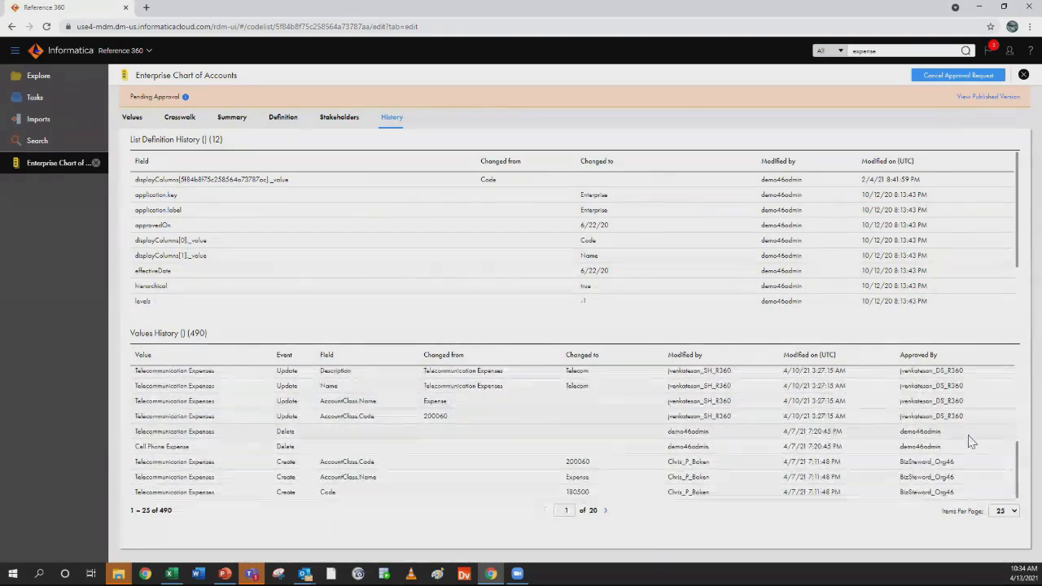
scroll(966, 438, up, 7)
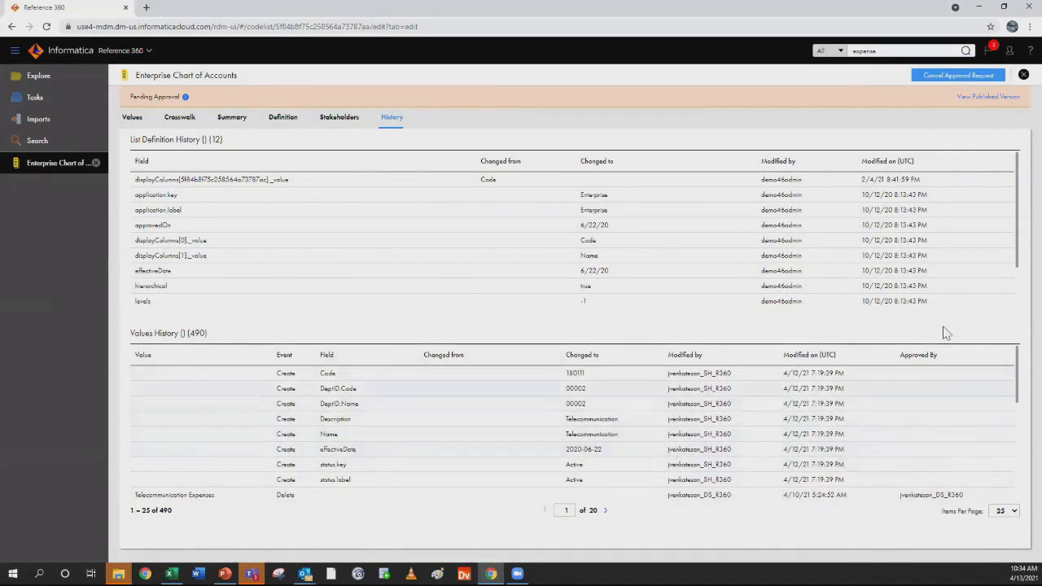
click(338, 119)
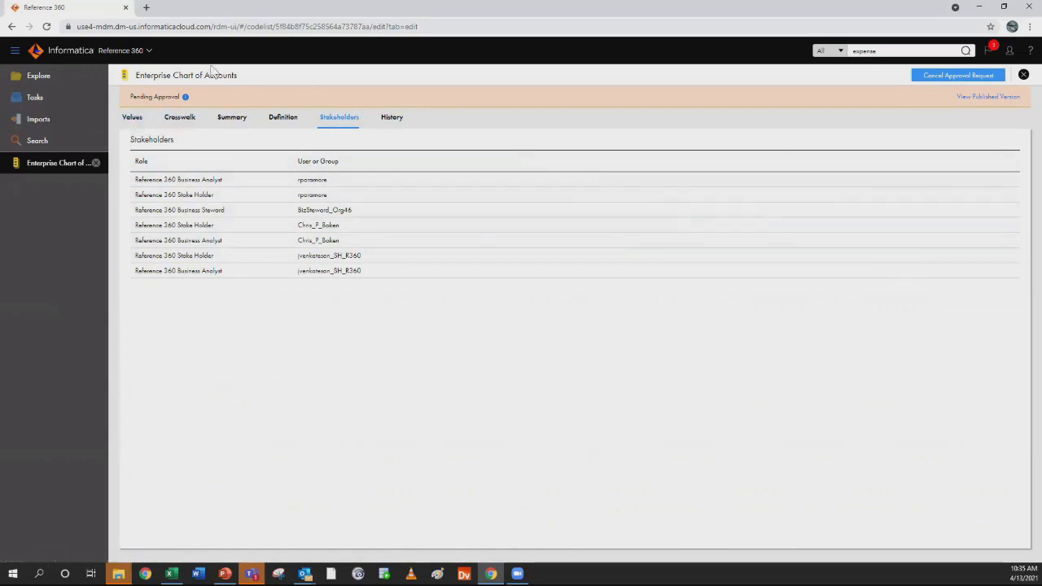
Return to the code list's values, and expand the Chart of Accounts reference data set in Explore to view its code lists
click(133, 119)
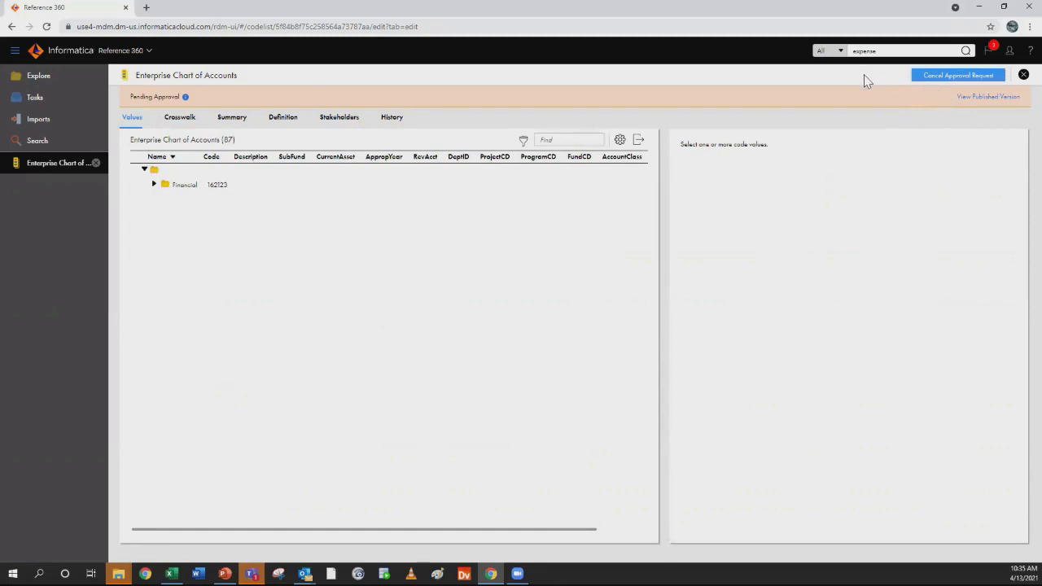
click(34, 75)
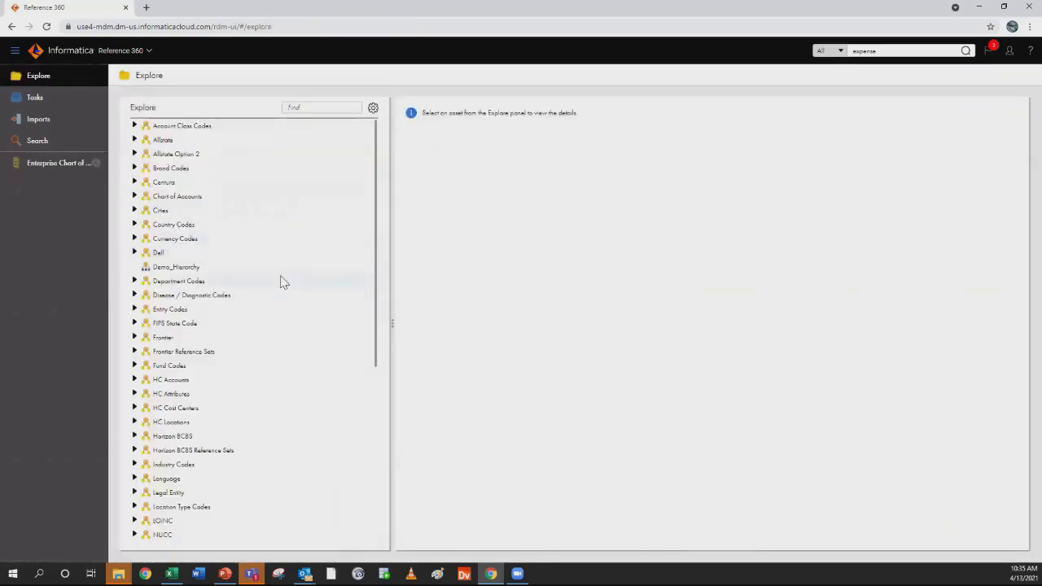
click(135, 196)
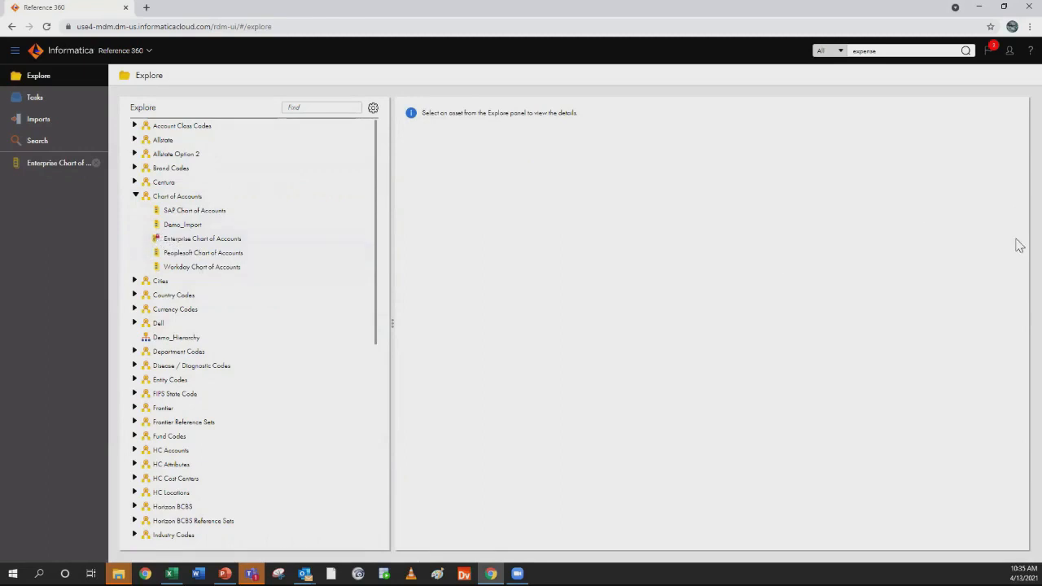
Log out of the current account and log in with the approver's username and password
click(1009, 51)
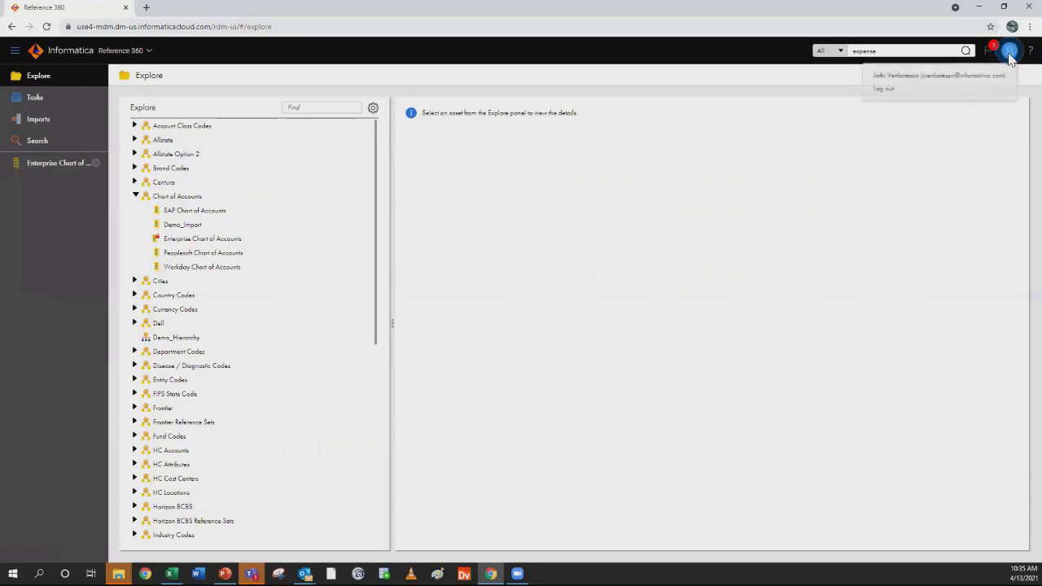
click(889, 91)
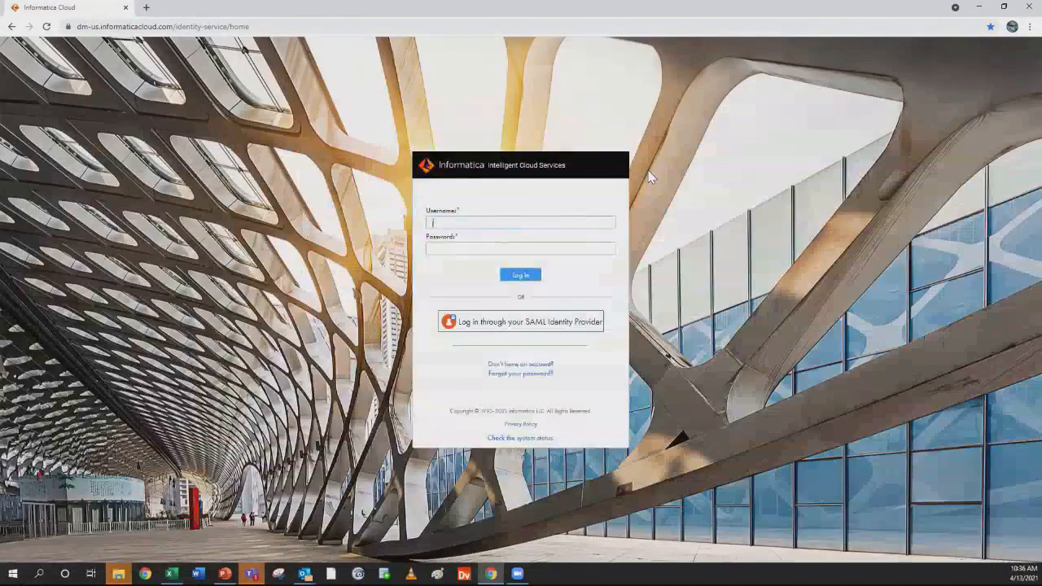
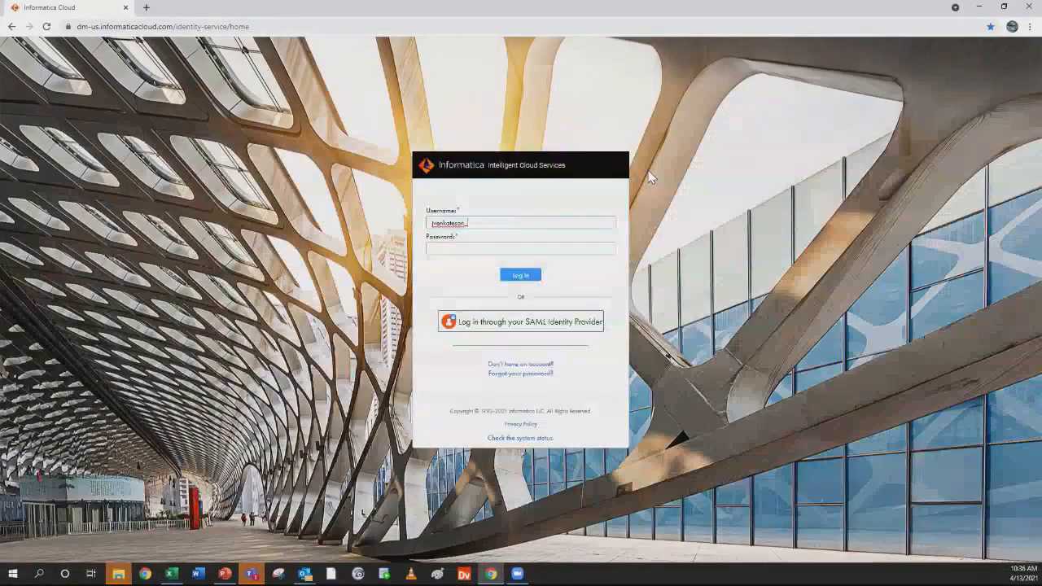
key(Tab)
text(•••••••)
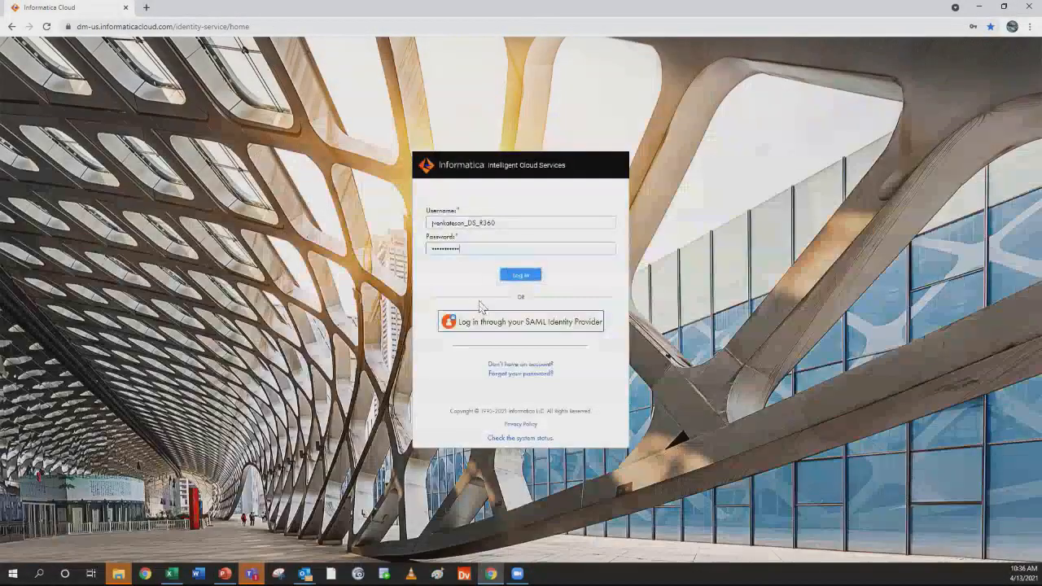
click(516, 276)
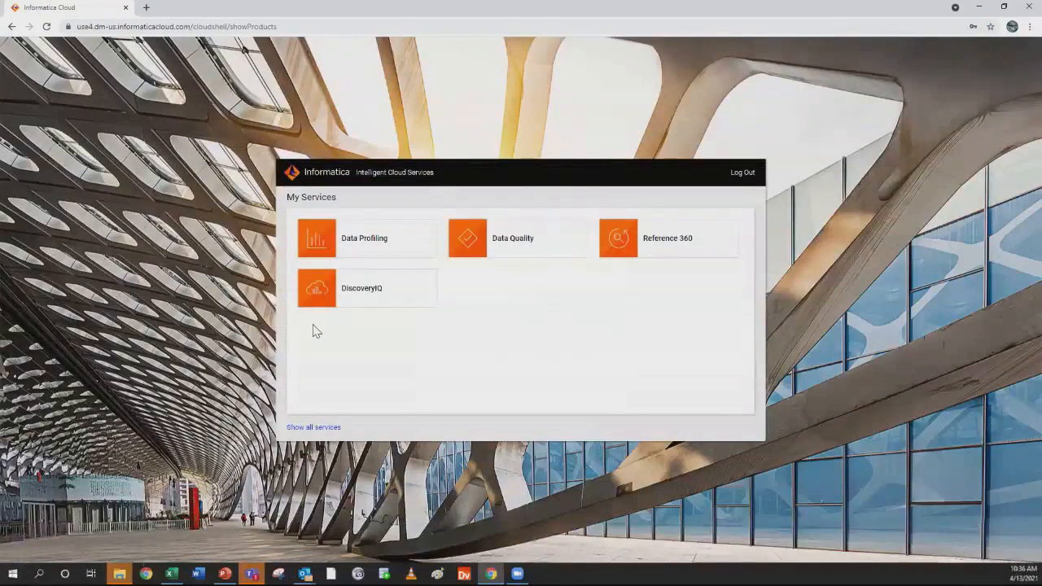
Show all available services and open Reference 360 from the Master Data Management Cloud group
click(322, 431)
scroll(716, 306, down, 6)
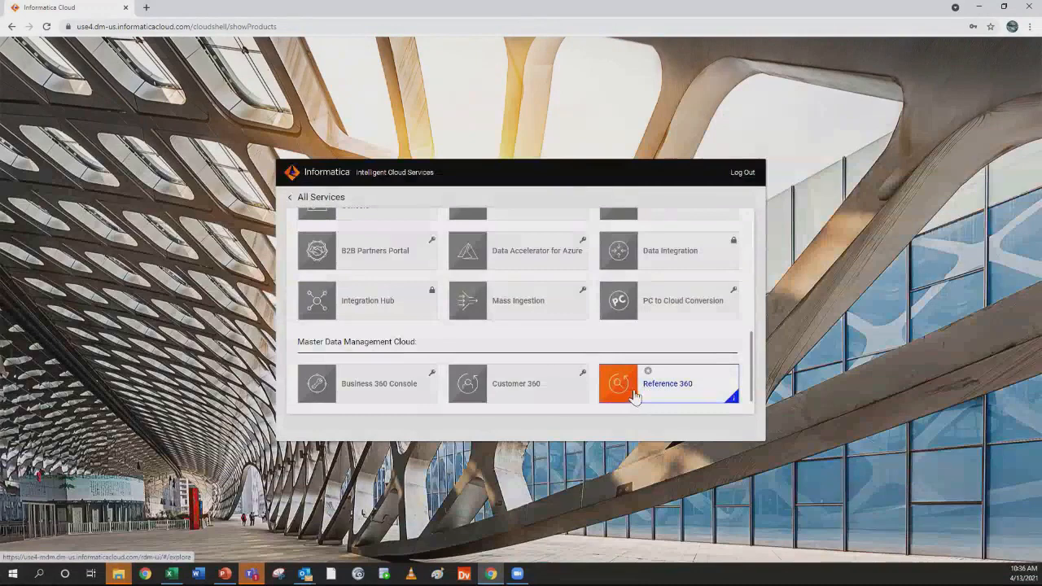
click(634, 396)
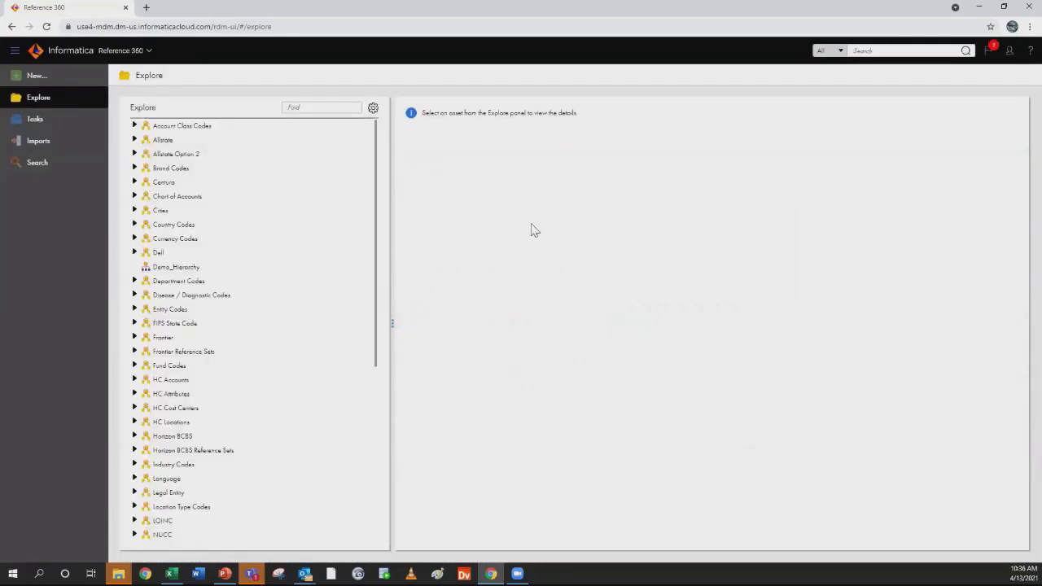
View the asset types that can be created, and leave without creating any
click(35, 80)
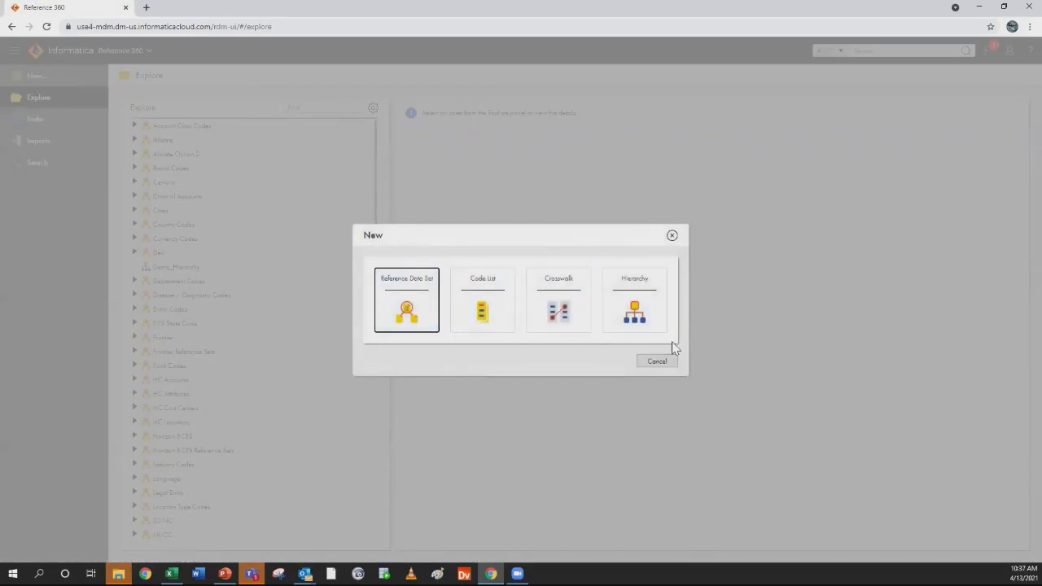
click(671, 238)
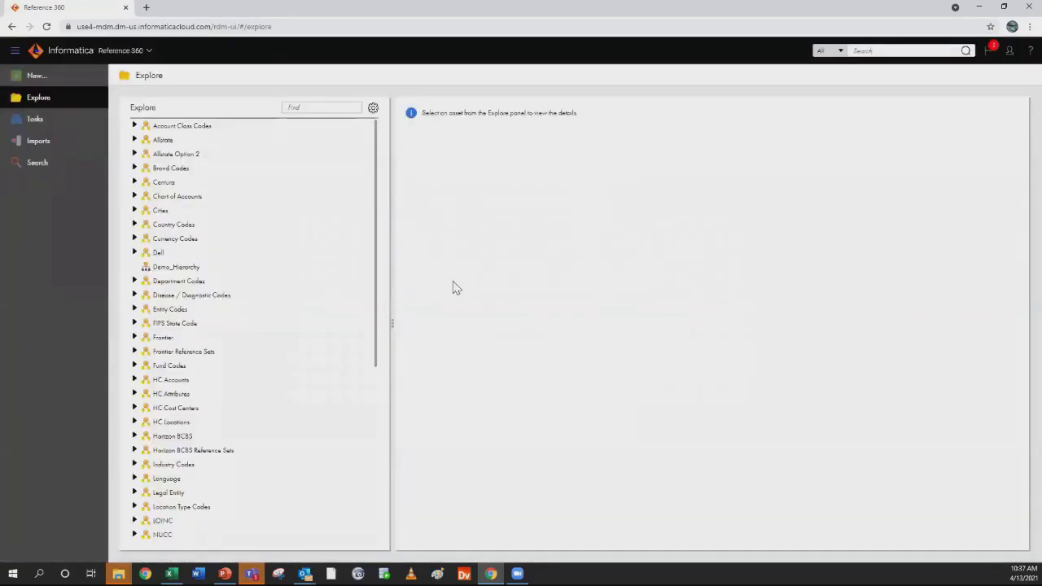
Open the pending approval task for the Enterprise Chart of Accounts code list and approve its changes
click(42, 126)
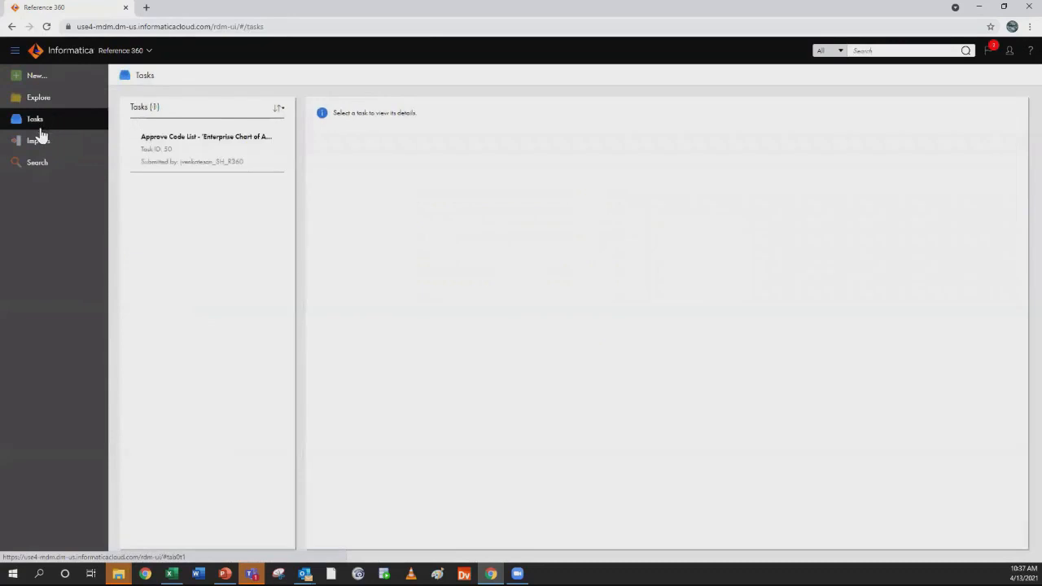
click(154, 155)
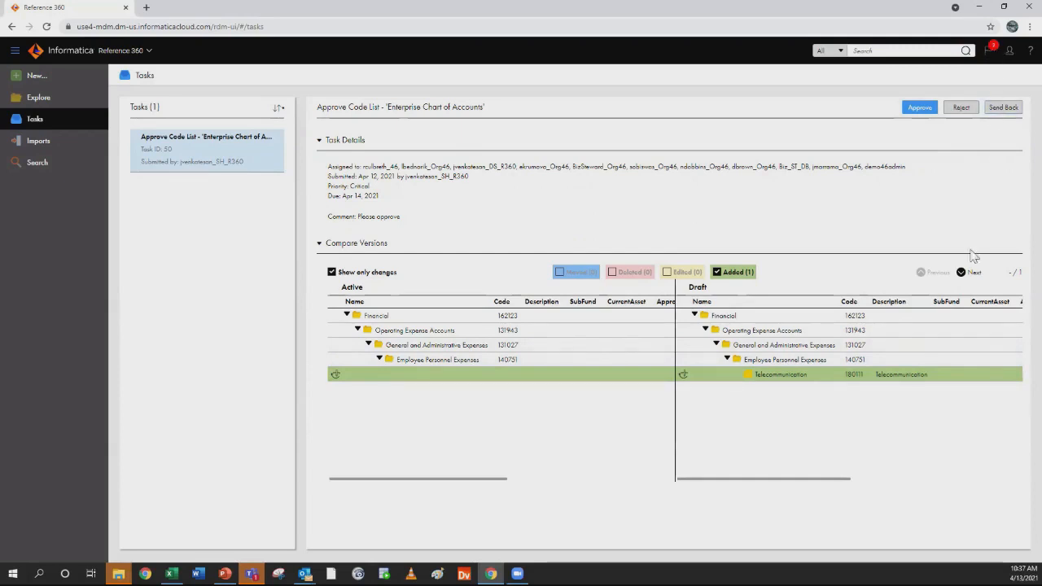
click(917, 109)
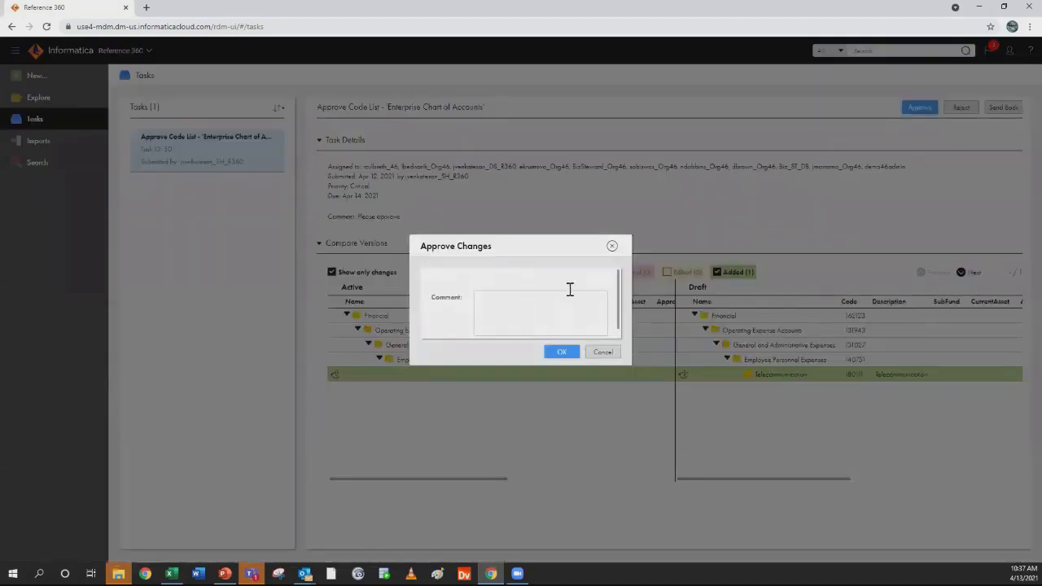
click(534, 310)
click(565, 357)
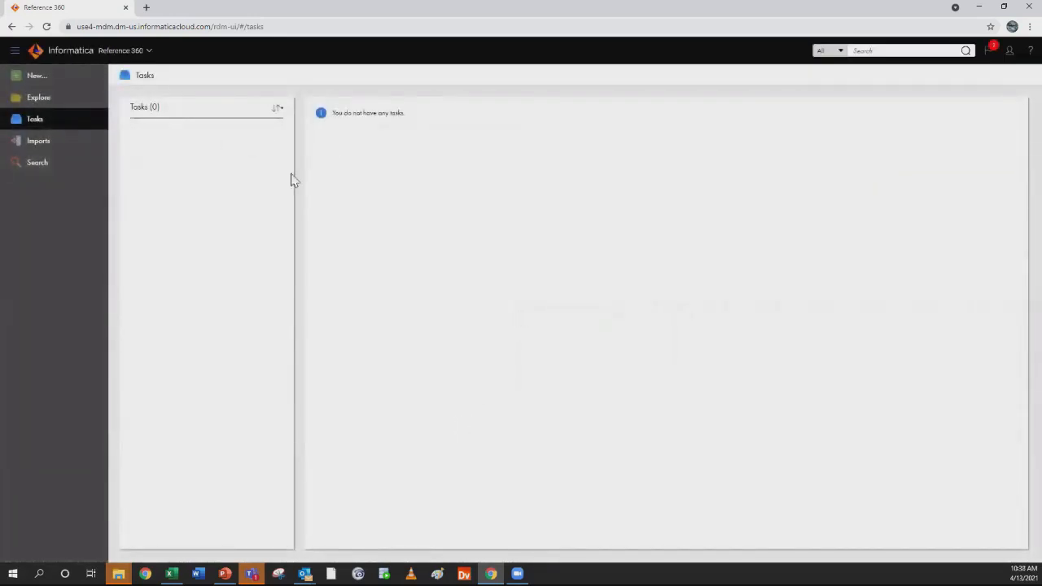
Review the notifications, read the approval e-mail for Enterprise Chart of Accounts in Outlook, and close it
click(991, 52)
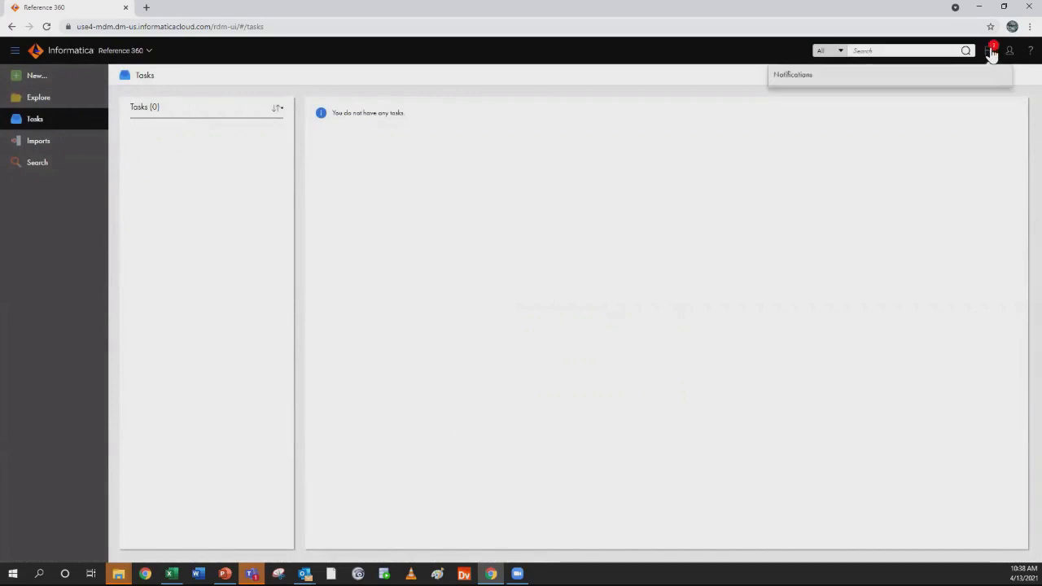
scroll(979, 176, down, 1)
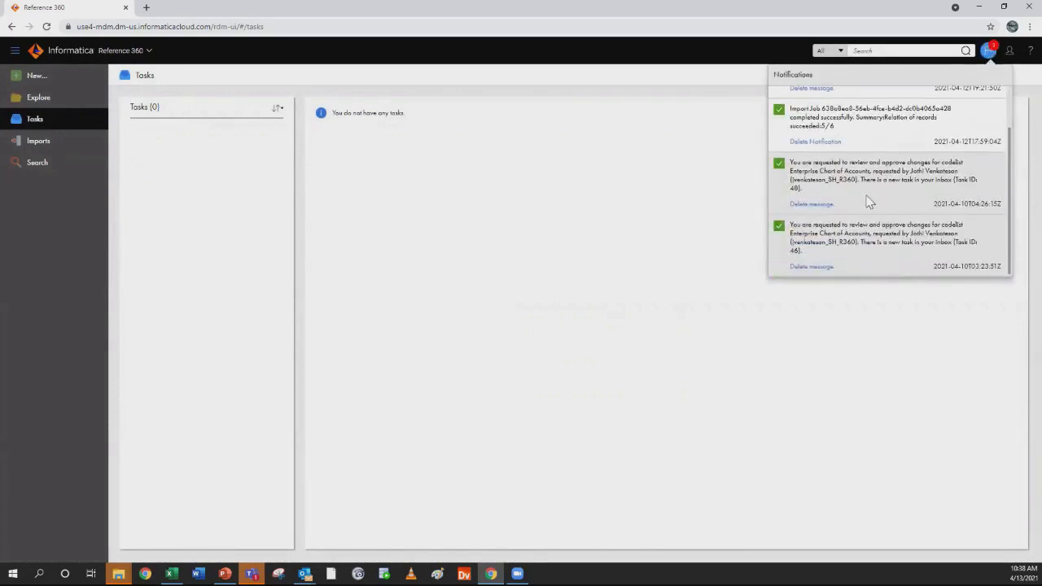
scroll(898, 210, up, 1)
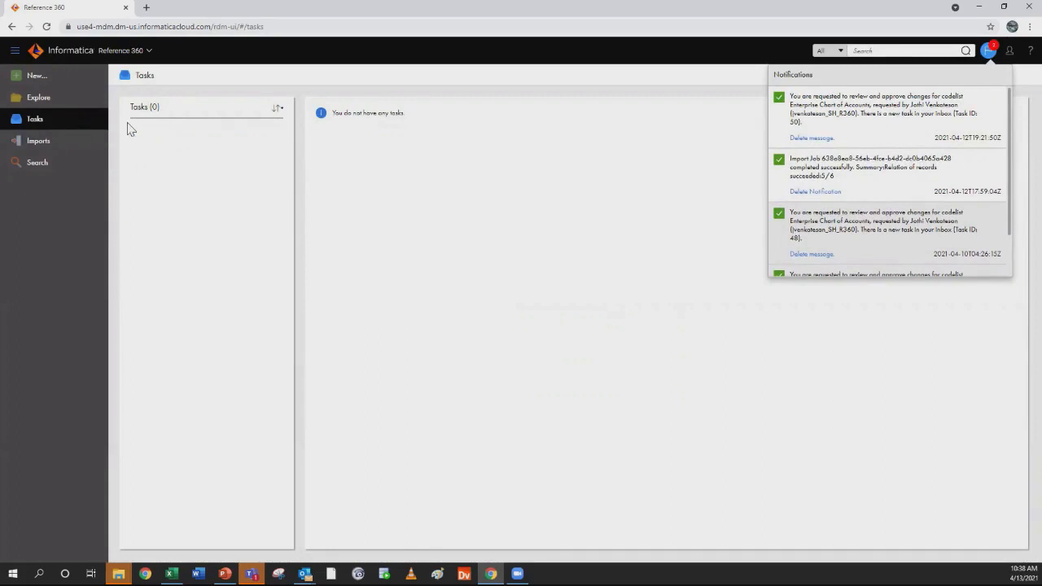
key(alt+Tab)
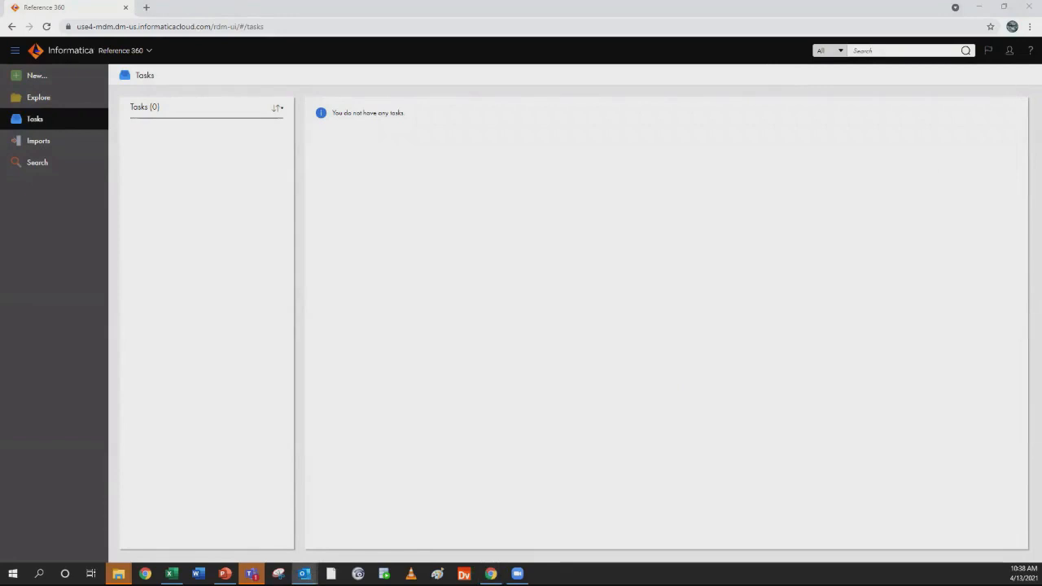
key(alt+Tab)
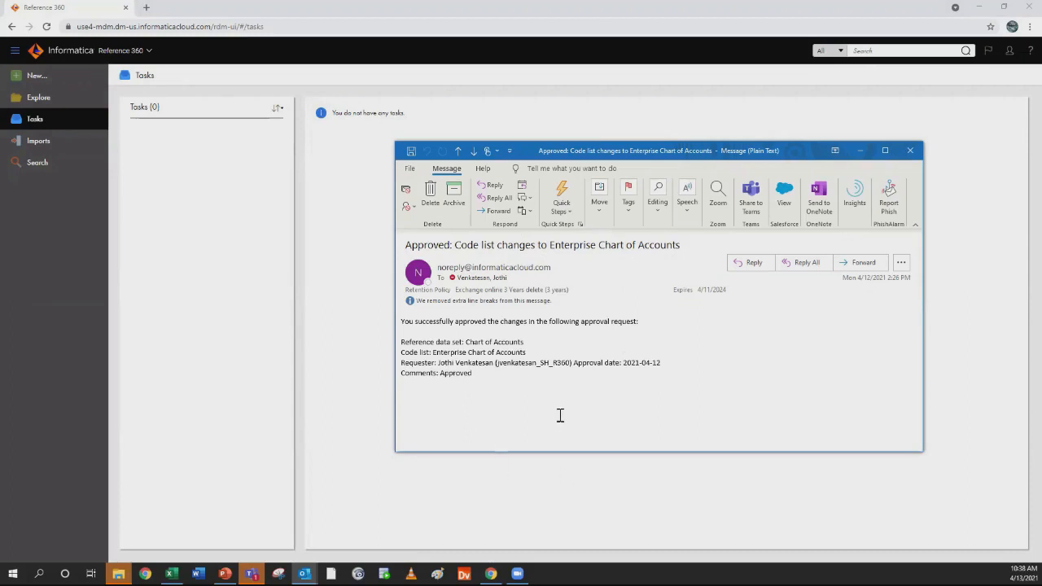
click(910, 151)
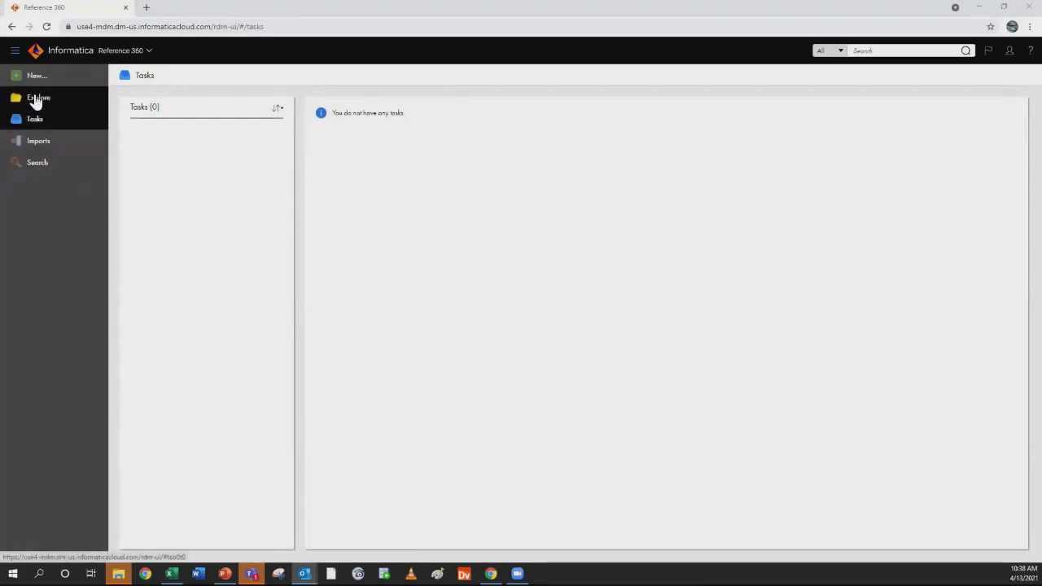
Open the Enterprise Chart of Accounts code list from Explore and expand Financial and Operating Expense Accounts in its values
click(36, 99)
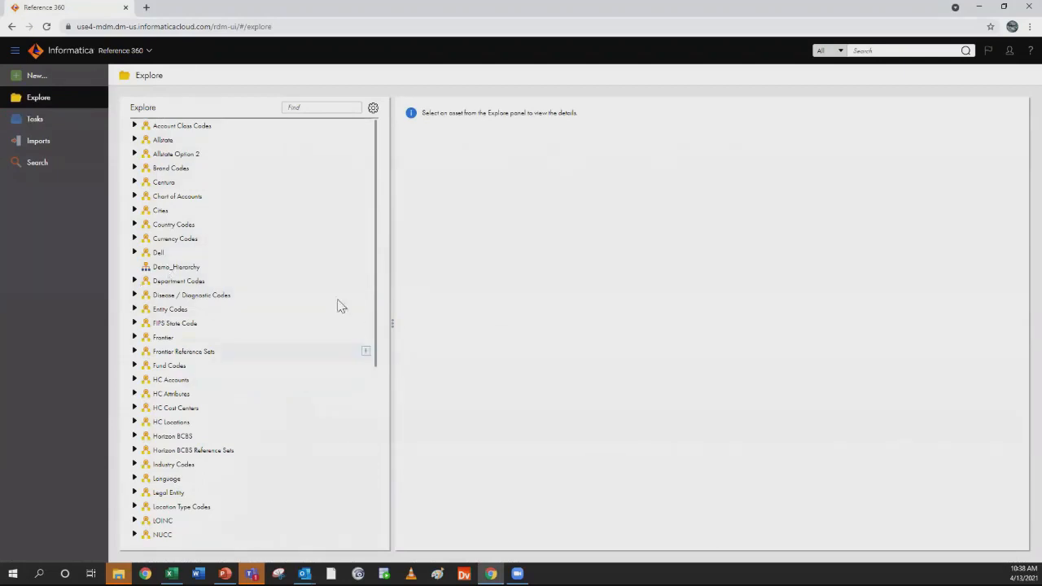
click(134, 197)
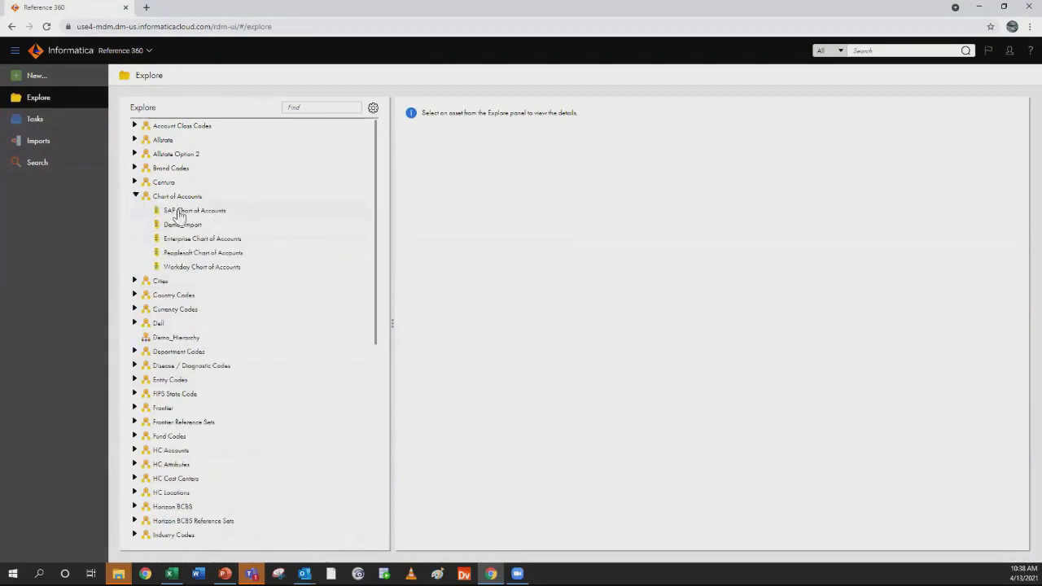
click(191, 238)
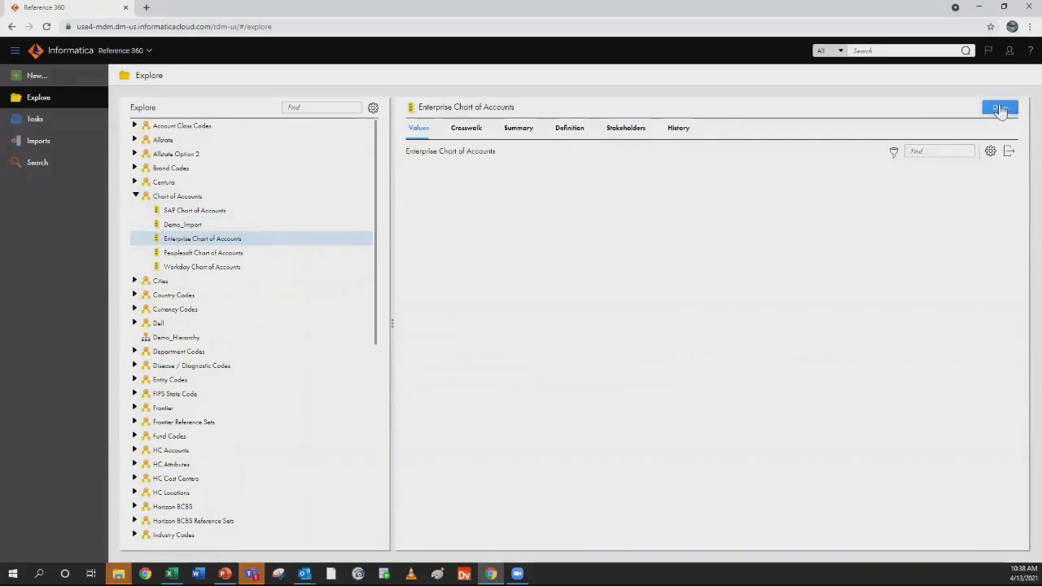
click(1008, 107)
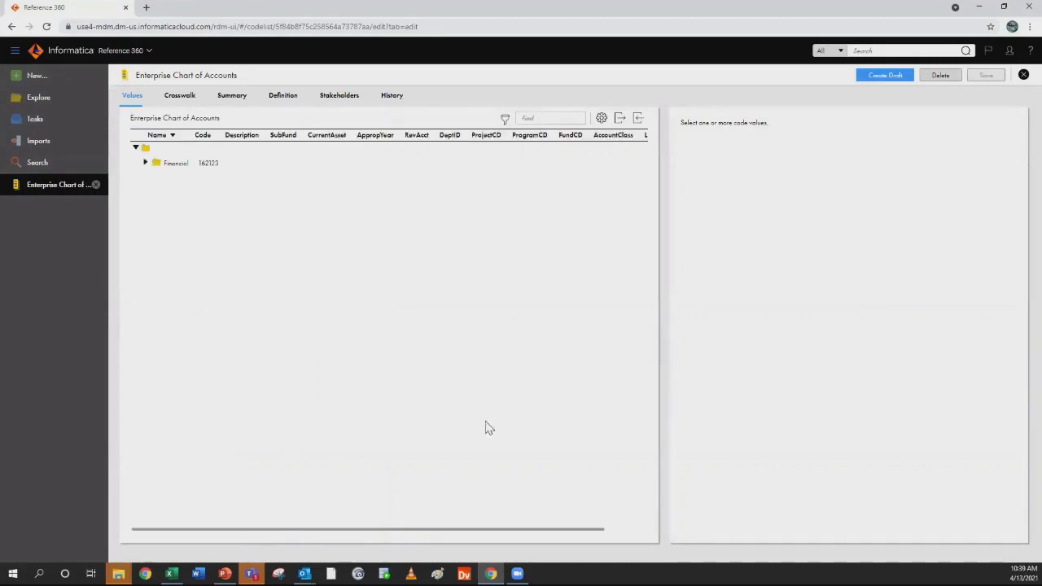
click(145, 164)
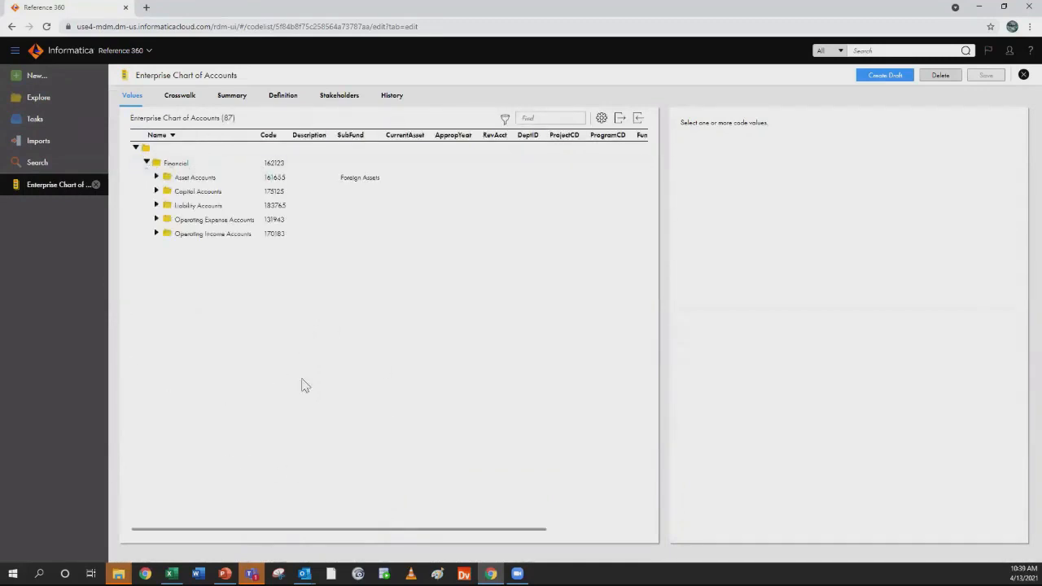
click(158, 221)
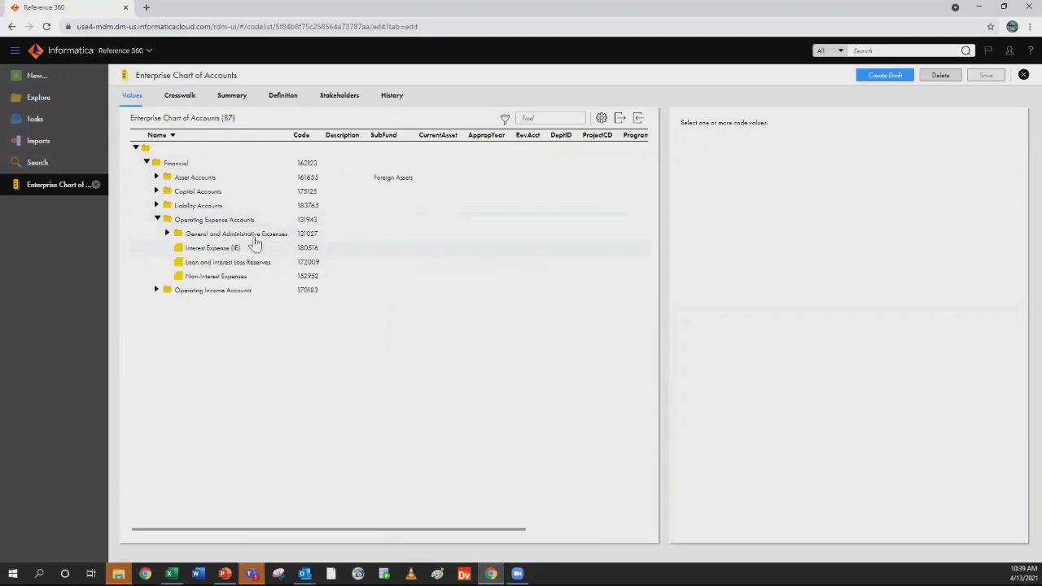
Set up a values import from DB-Fin360DemoBulkLoad.csv, preview its records, and cancel the import
click(621, 121)
click(638, 120)
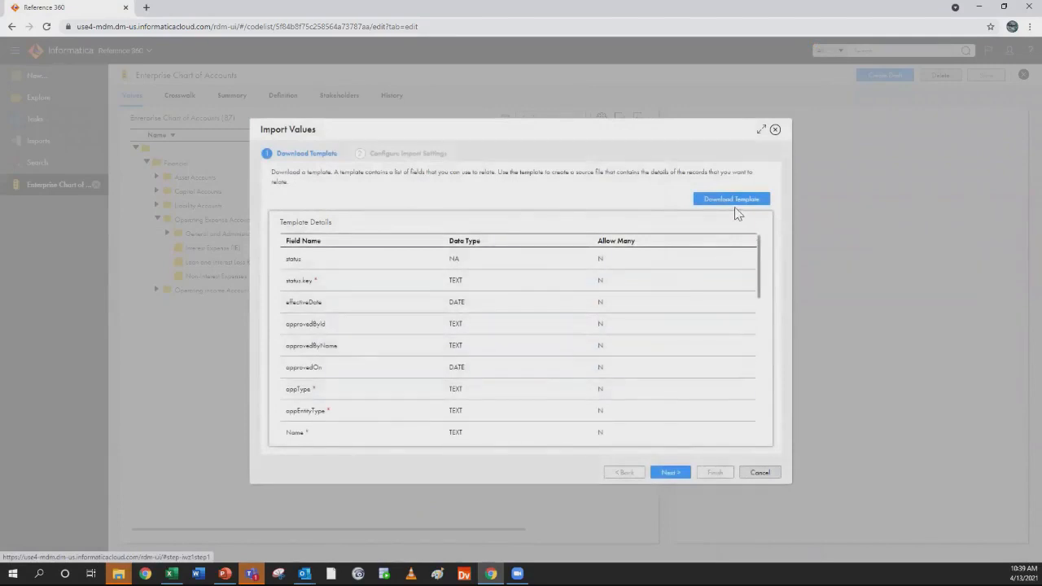
click(668, 474)
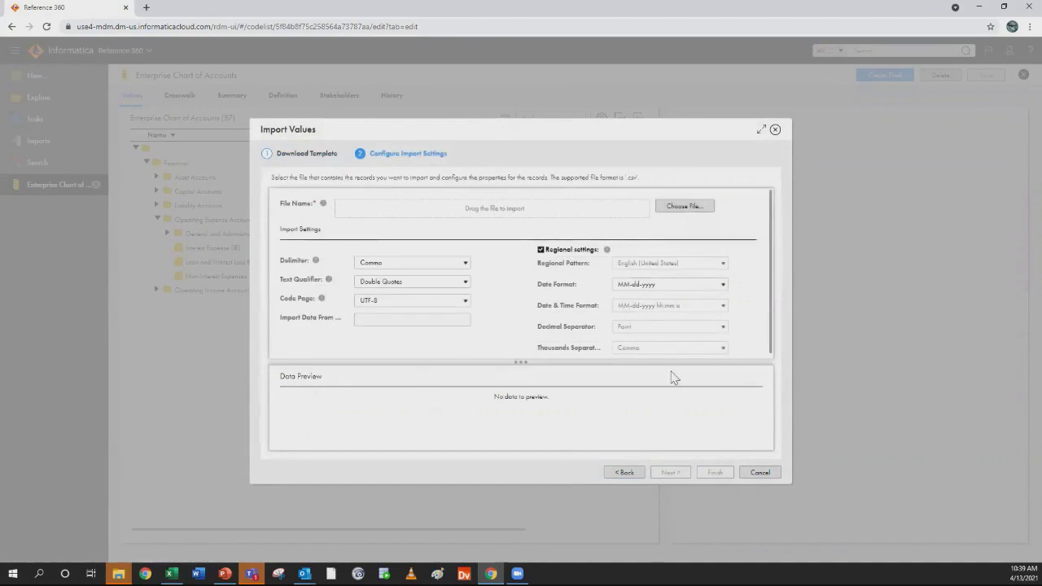
click(685, 207)
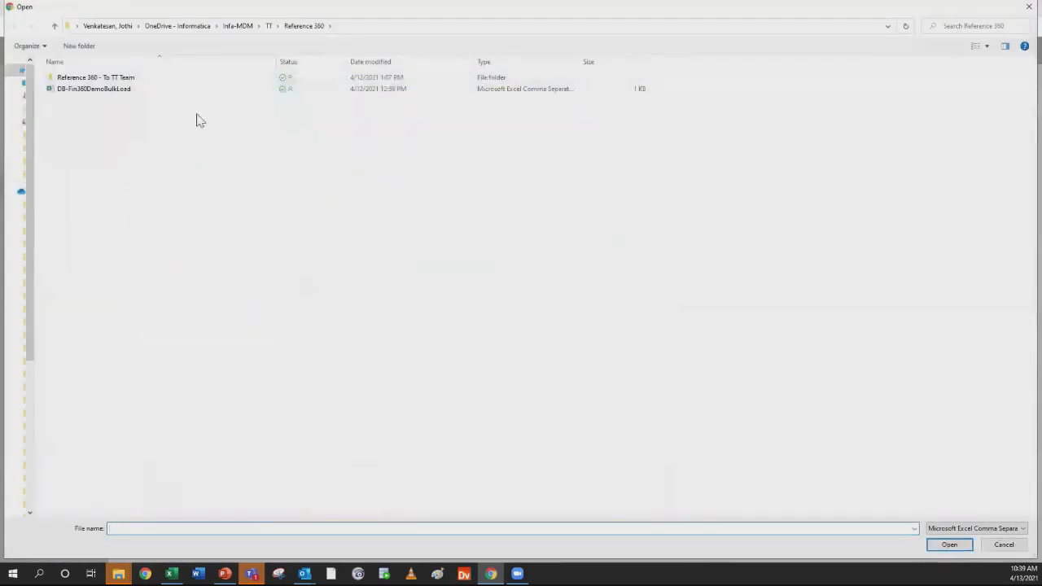
click(132, 90)
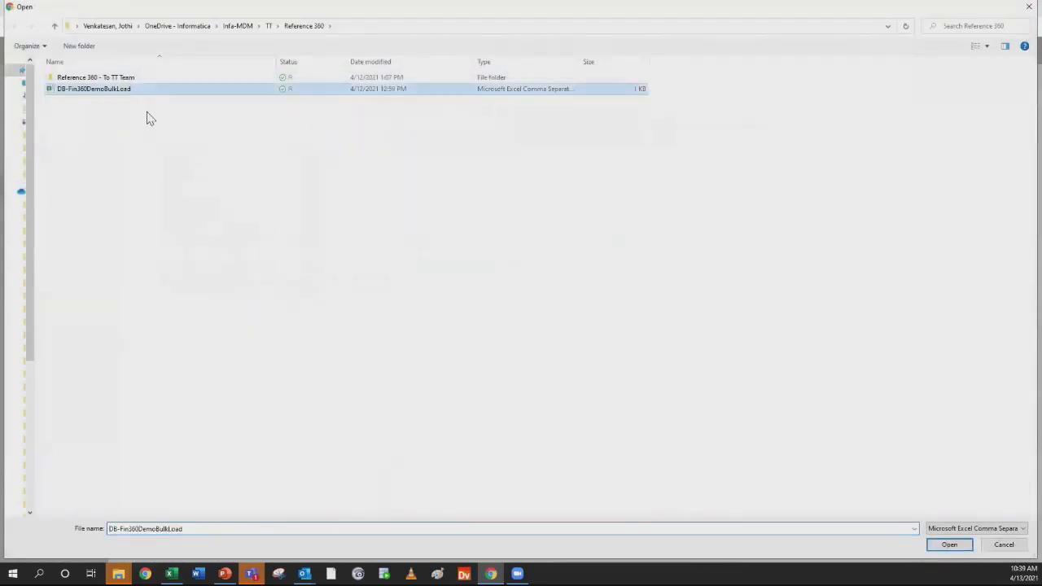
click(953, 545)
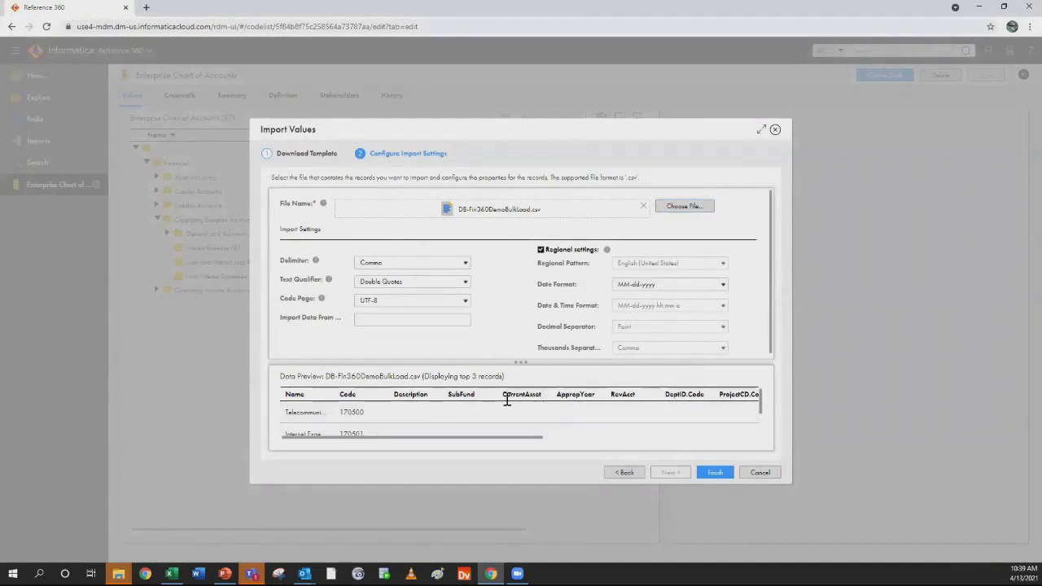
scroll(395, 428, down, 1)
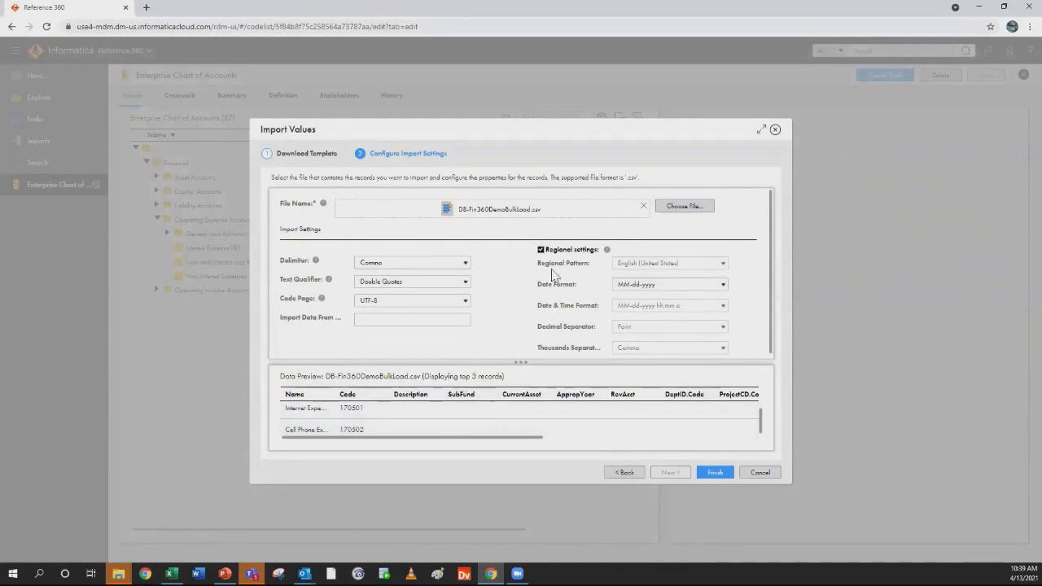
drag(498, 132, 452, 110)
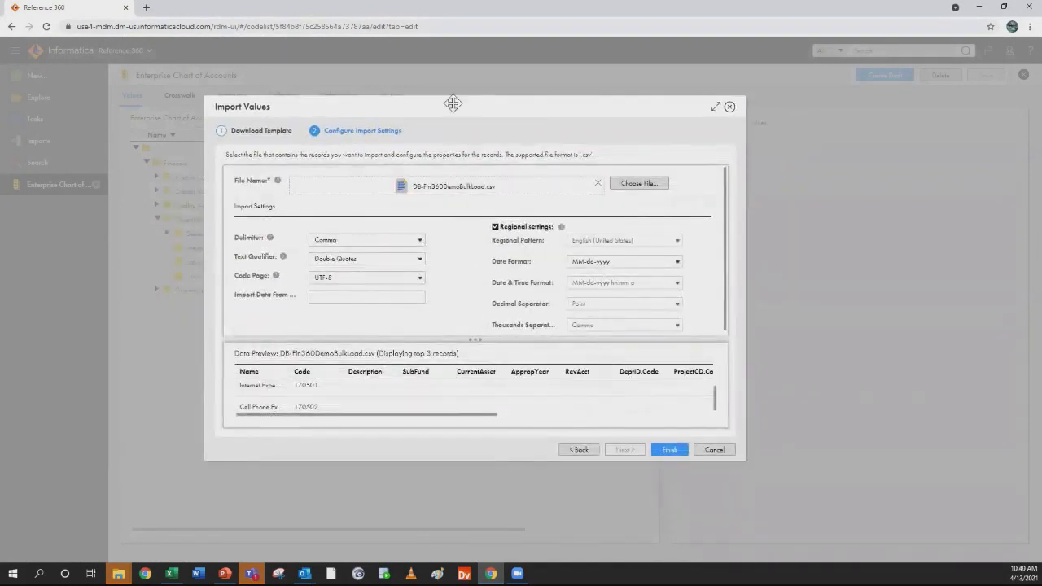
drag(453, 104, 524, 127)
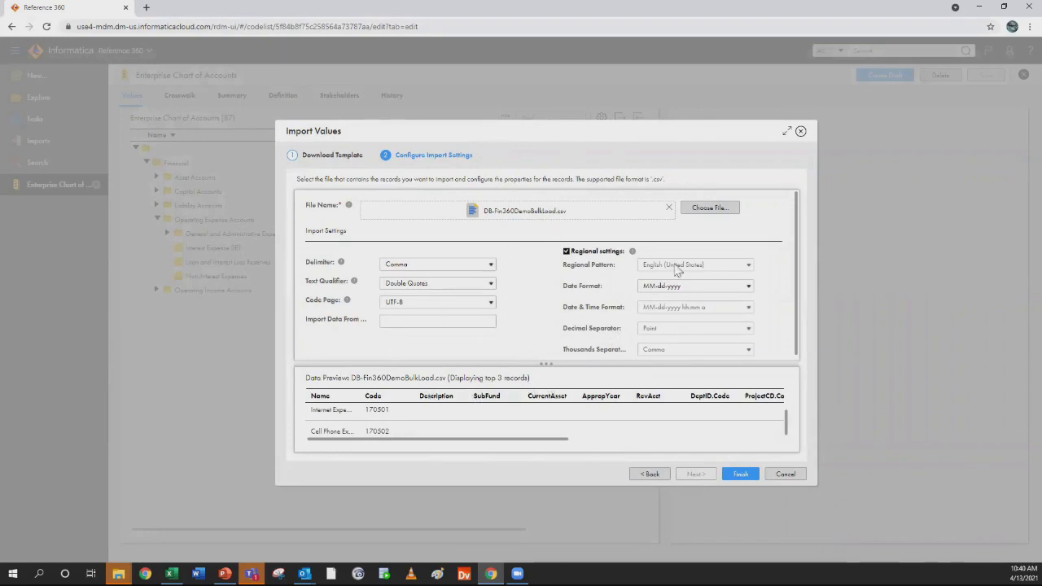
click(786, 473)
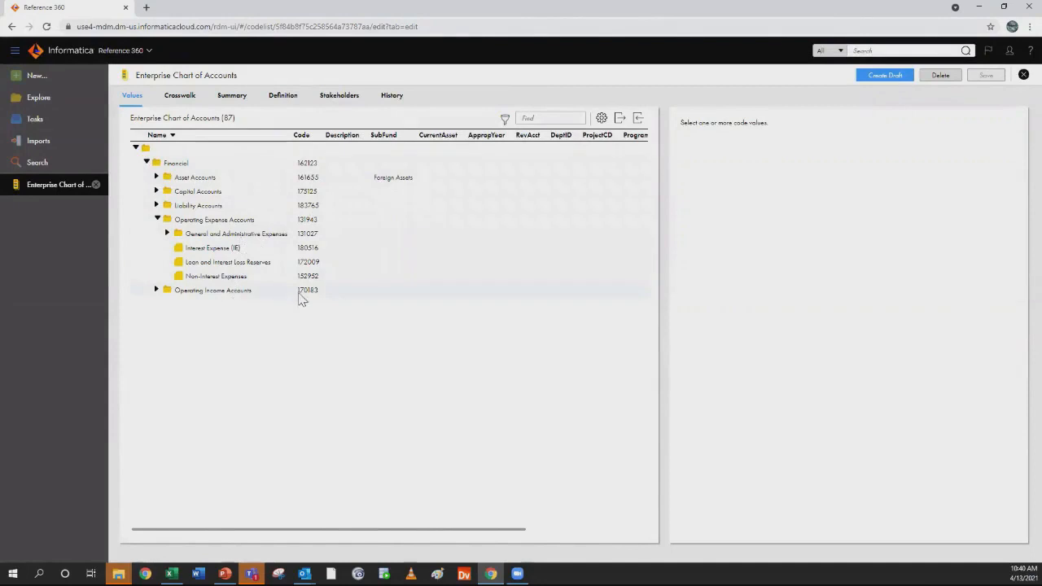
View the history and relationships of General and Administrative Expenses, and expand its child values
click(236, 235)
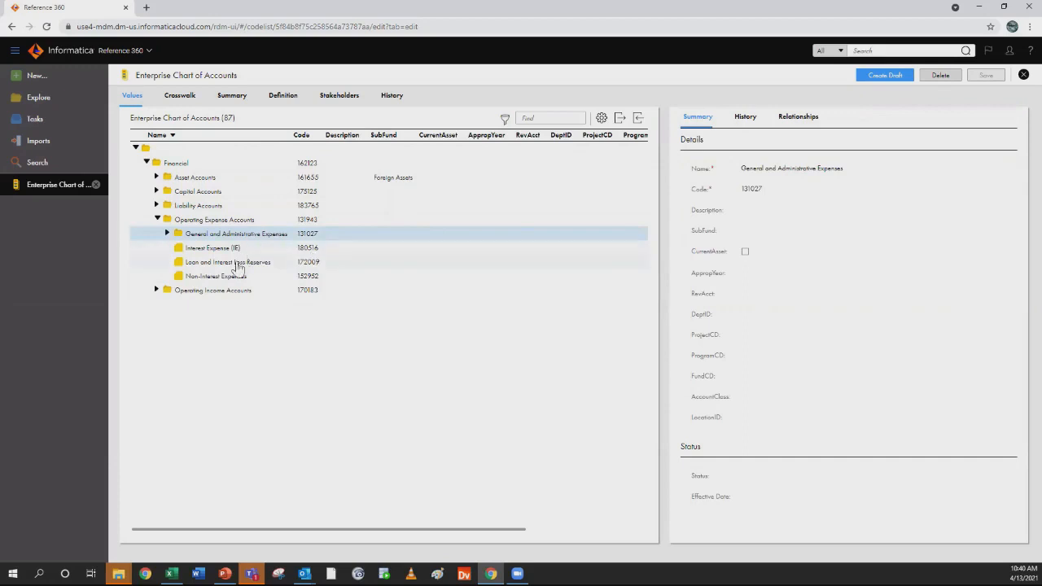
click(745, 120)
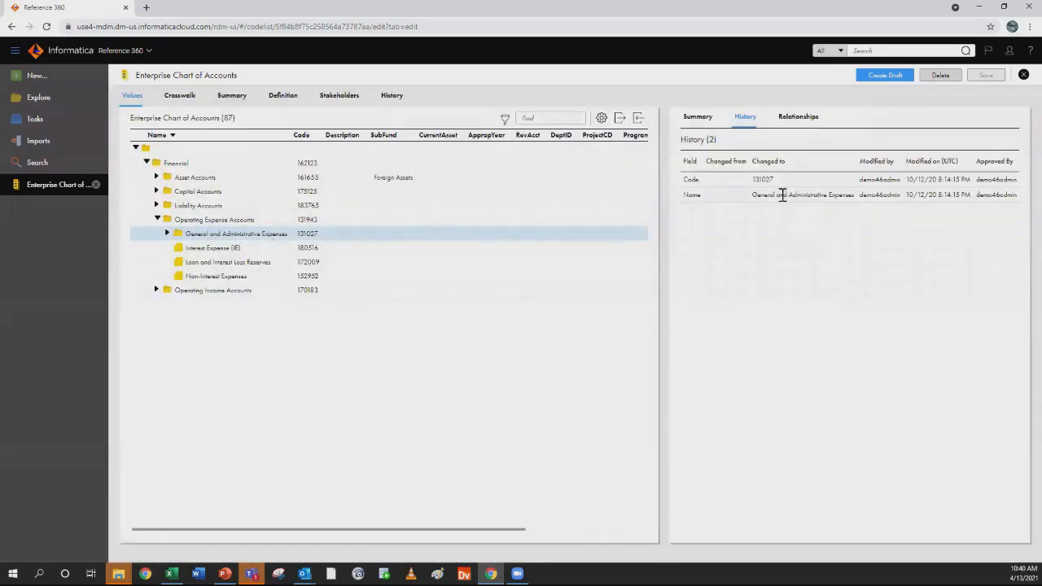
click(796, 122)
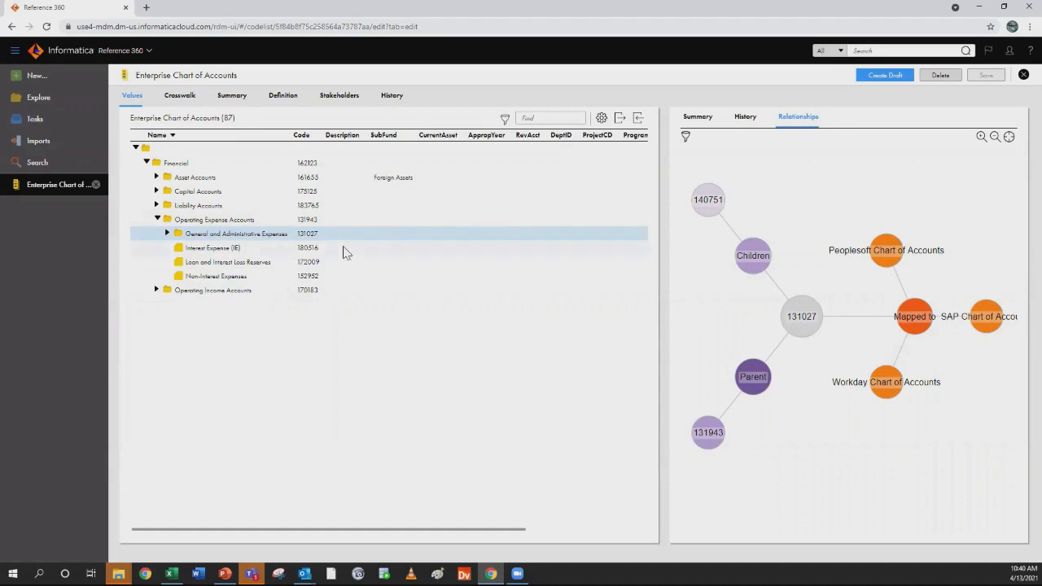
click(168, 233)
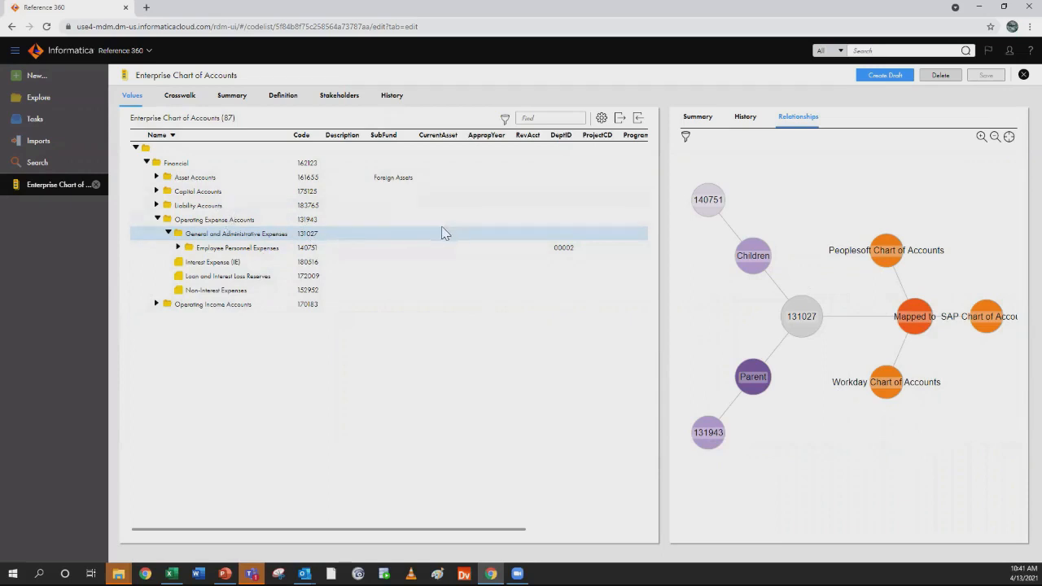
View the crosswalk value mappings of Enterprise Chart of Accounts, expanding Operating Expense Accounts down to the values under Employee Personnel Expenses
click(189, 100)
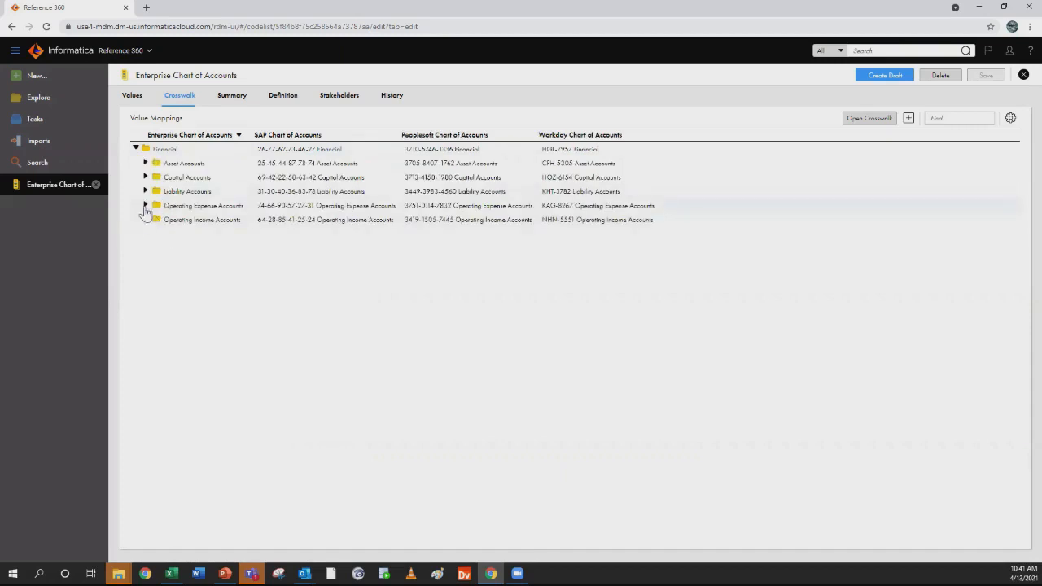
click(145, 206)
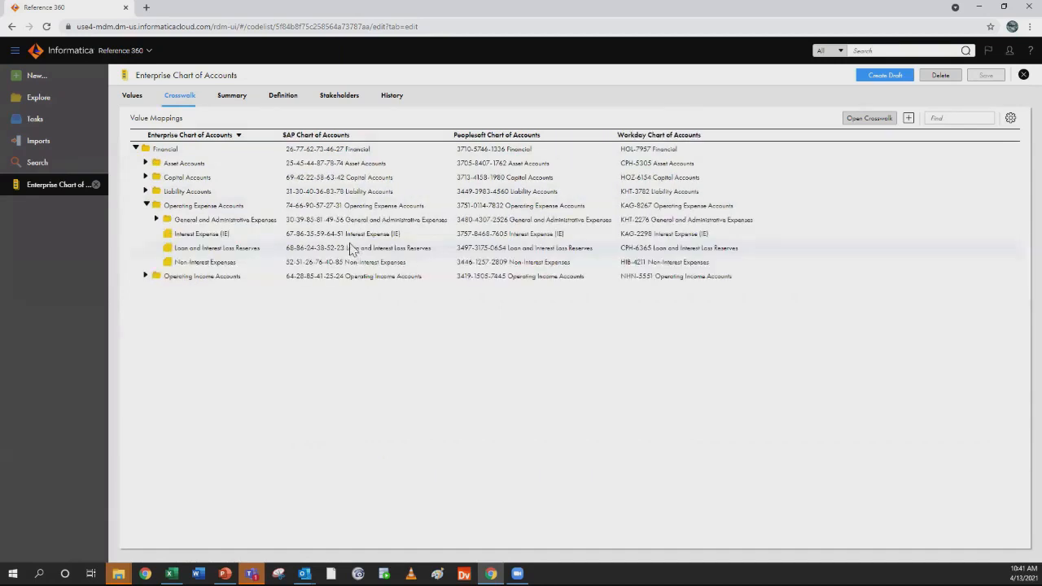
click(156, 219)
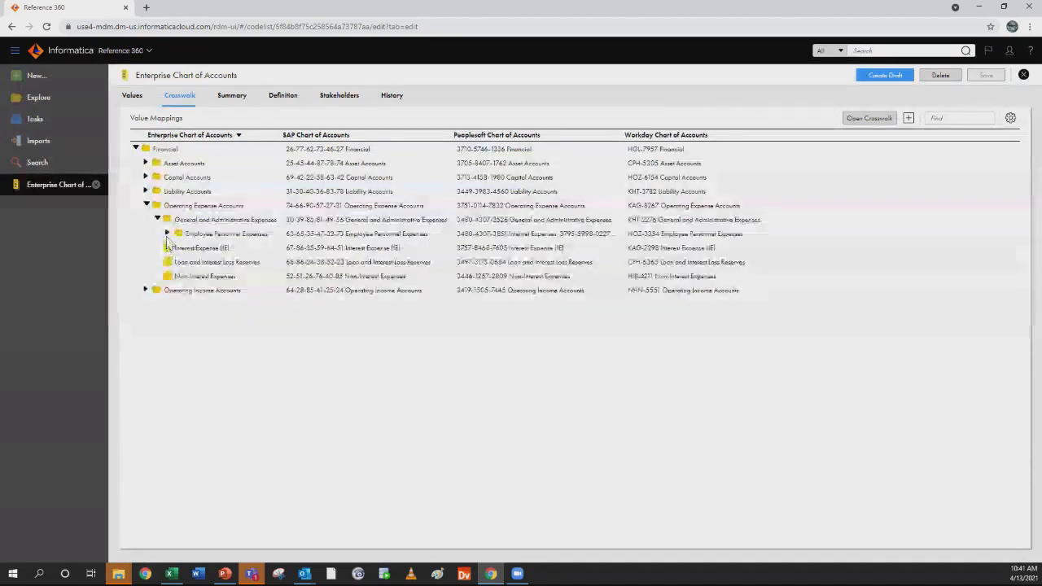
click(168, 235)
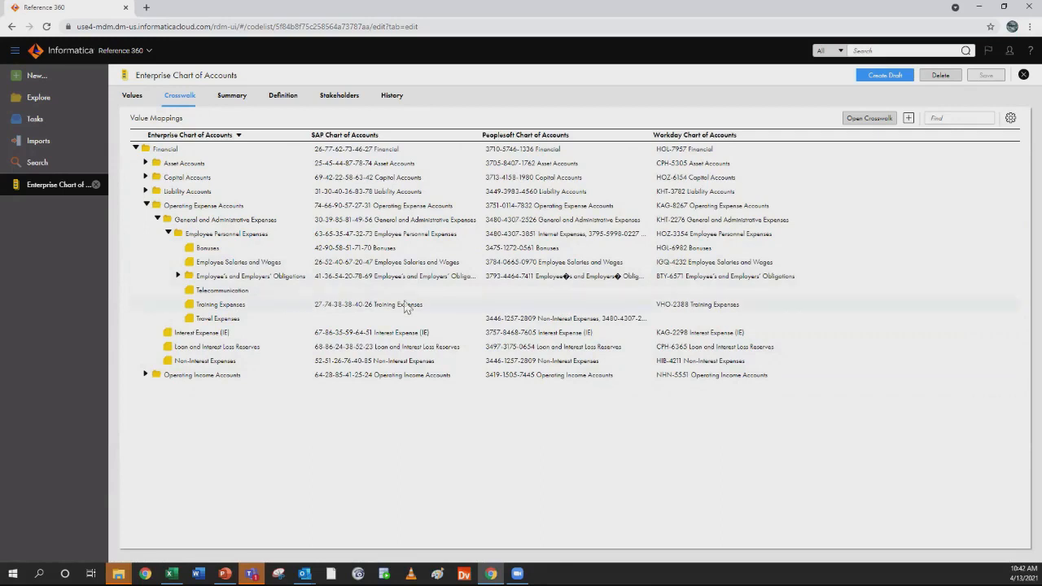
Open the value mappings of the crosswalk from Enterprise Chart of Accounts to Peoplesoft Chart of Accounts
click(868, 120)
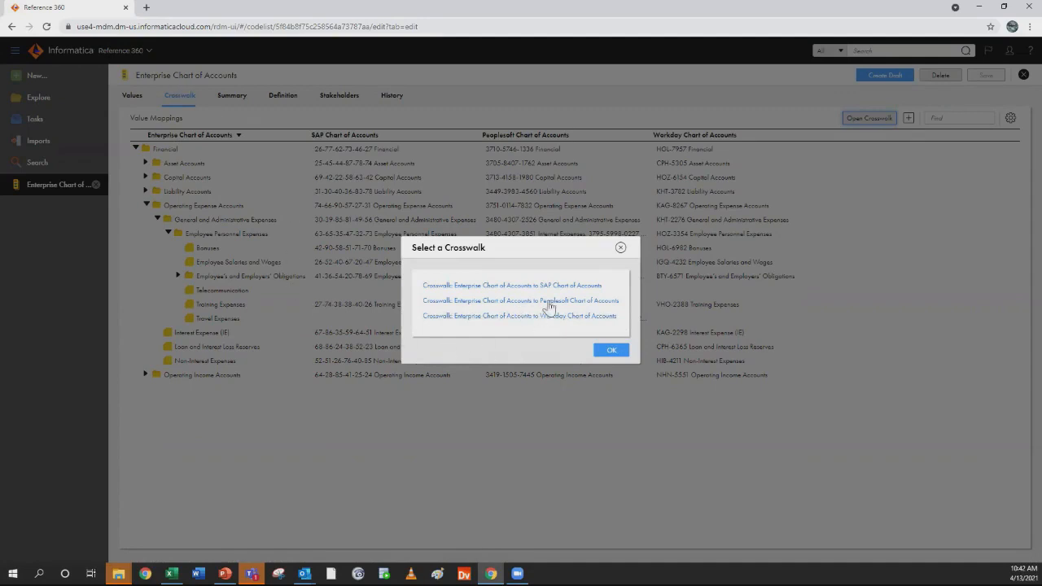
click(551, 305)
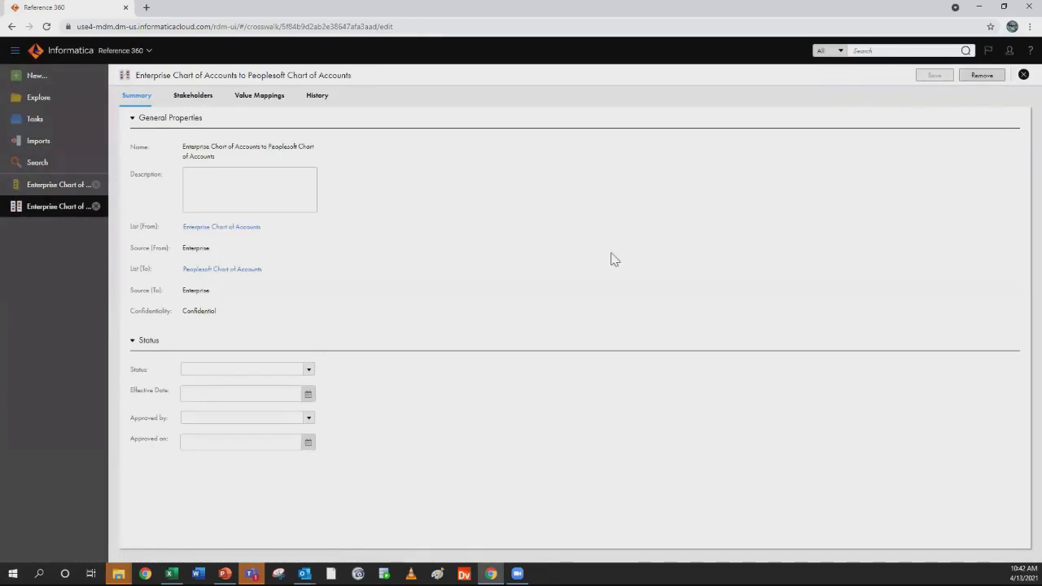
click(260, 106)
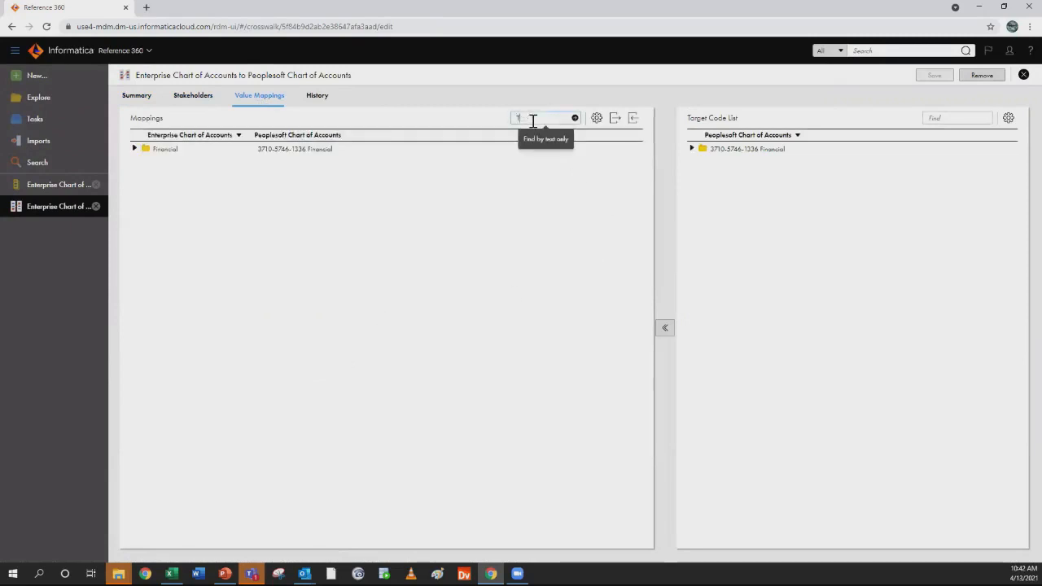
Search the crosswalk mappings for Telecom, check the values under Employee Personnel Expenses, and clear the search
text(elecom)
key(Return)
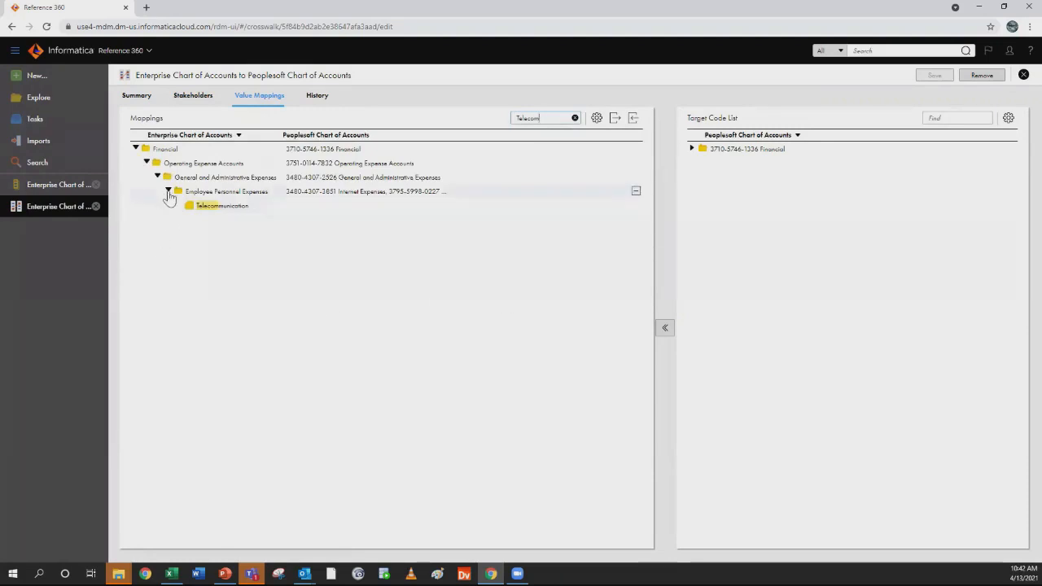
click(168, 191)
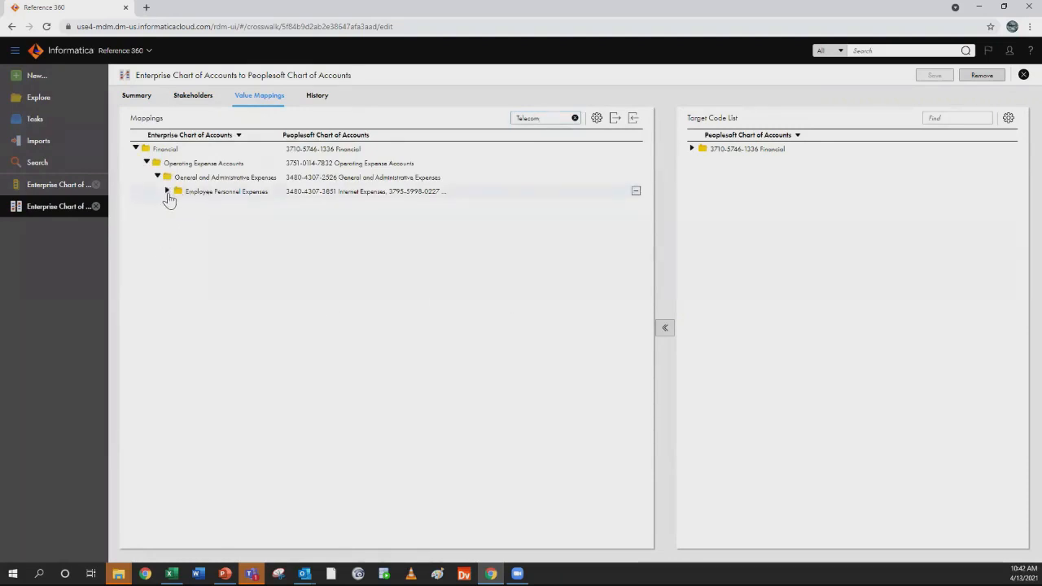
click(168, 191)
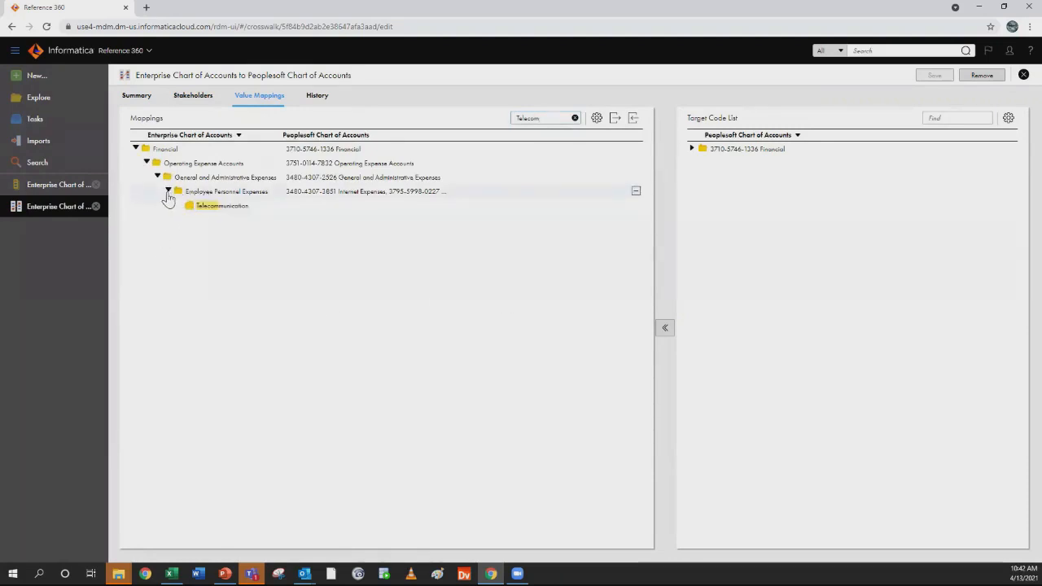
click(575, 119)
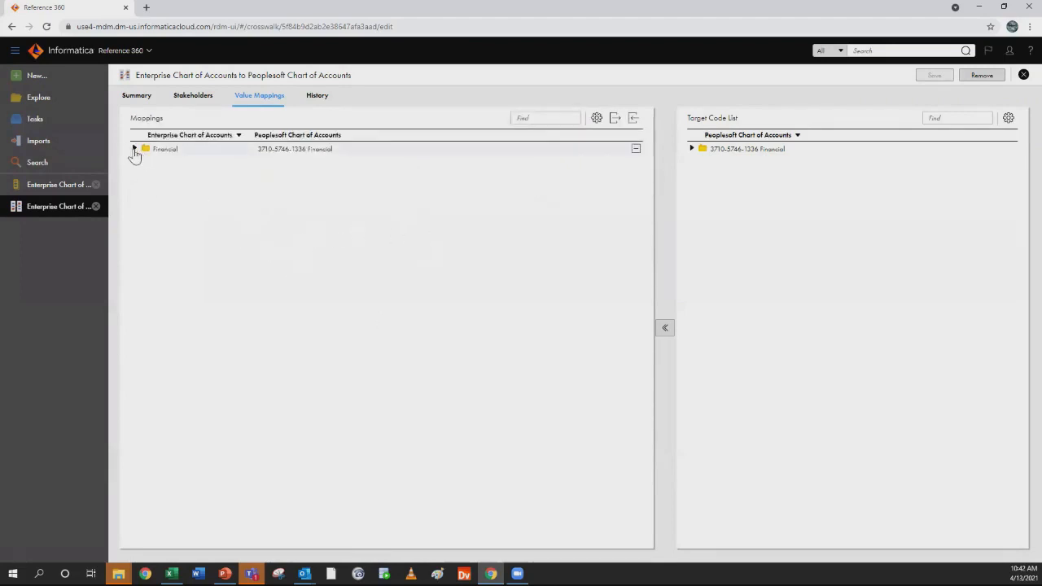
Expand the mappings from Financial down to Employee Personnel Expenses and select the Telecommunication value
click(135, 150)
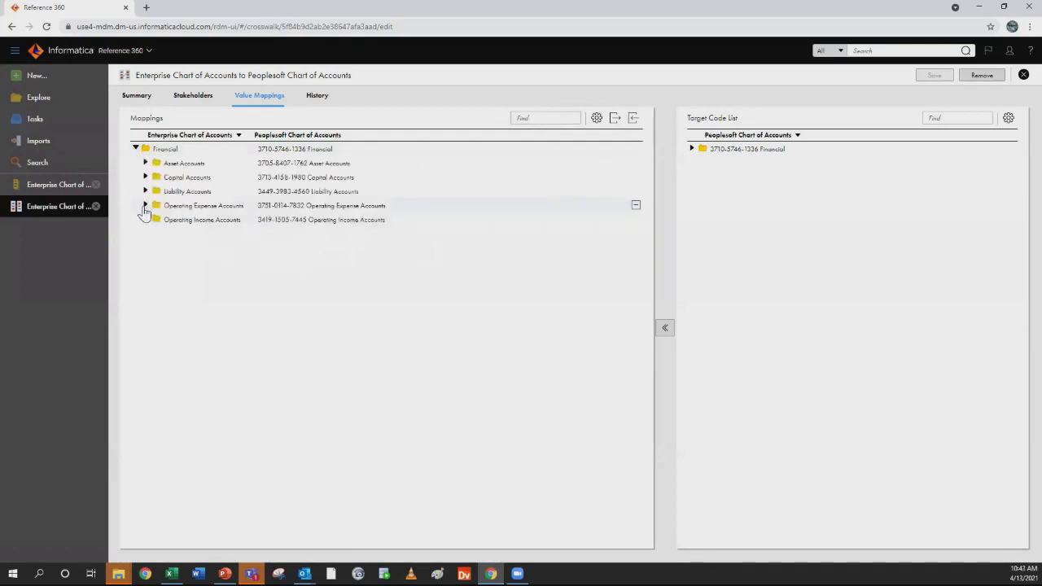
click(145, 206)
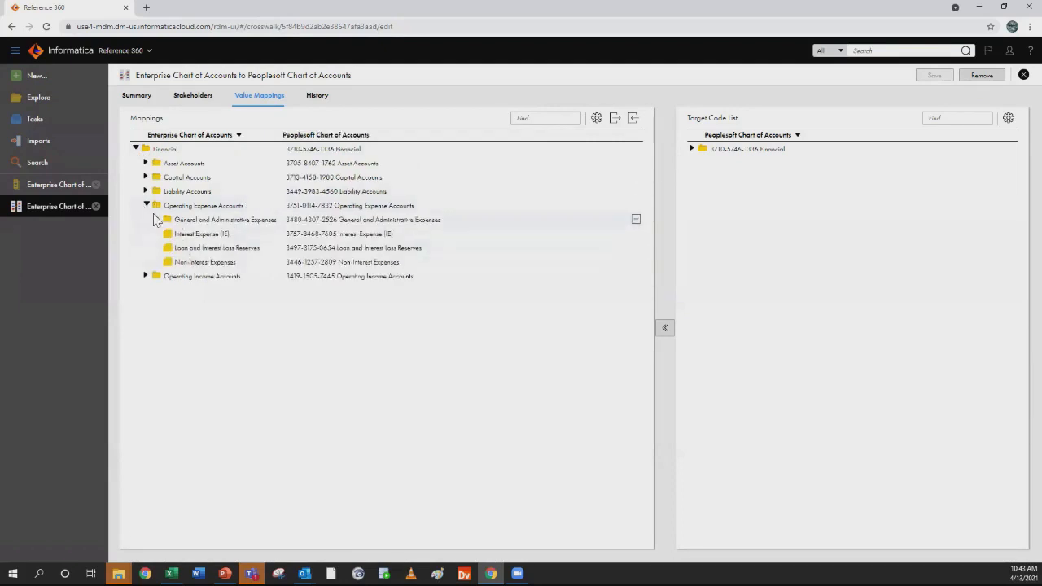
click(154, 221)
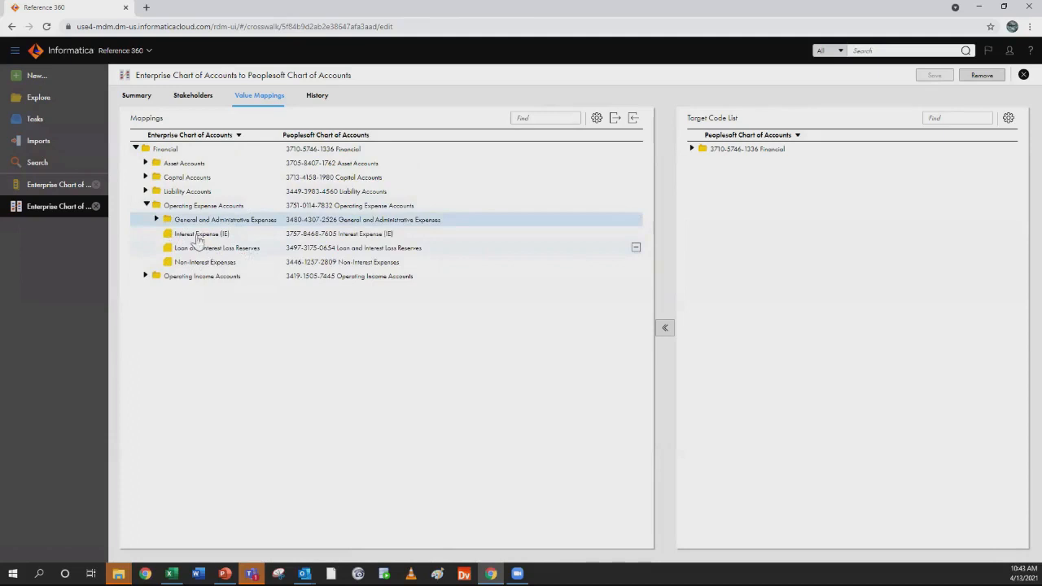
click(156, 219)
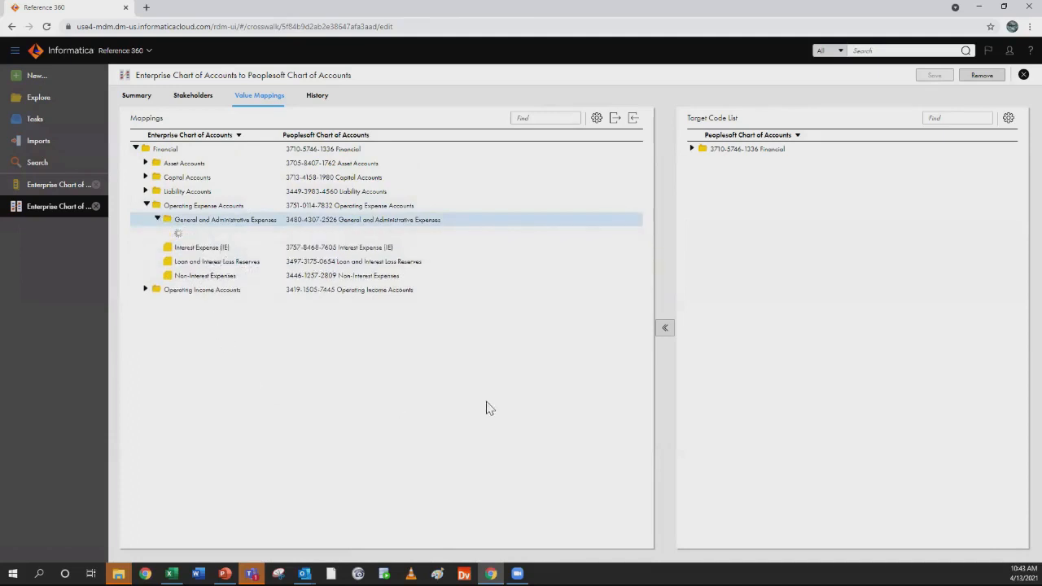
click(167, 233)
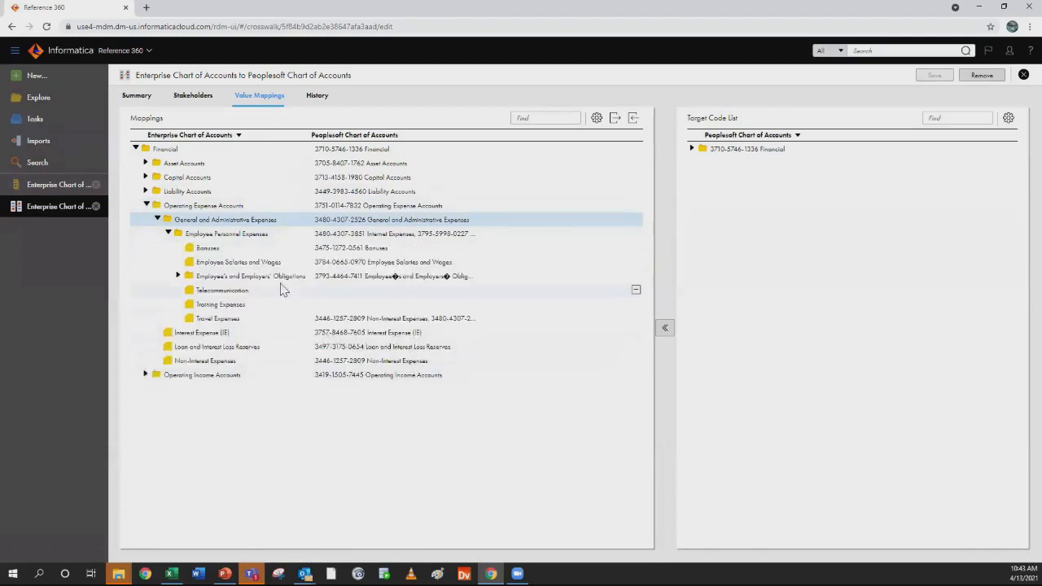
click(265, 293)
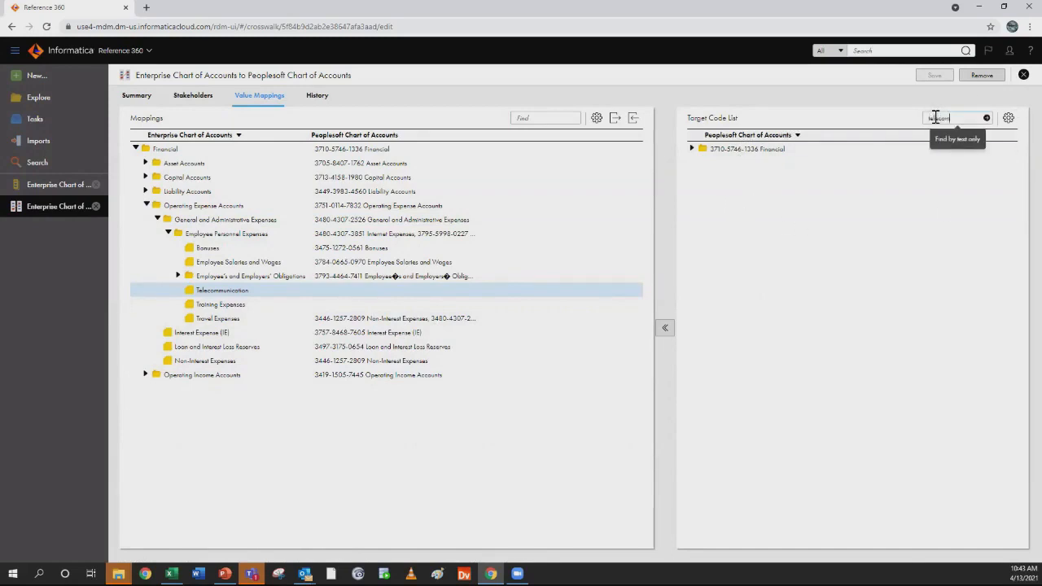
Search the Peoplesoft target code list for telecom and map its Telecommunications Expenses value to the enterprise Telecommunication value
key(Return)
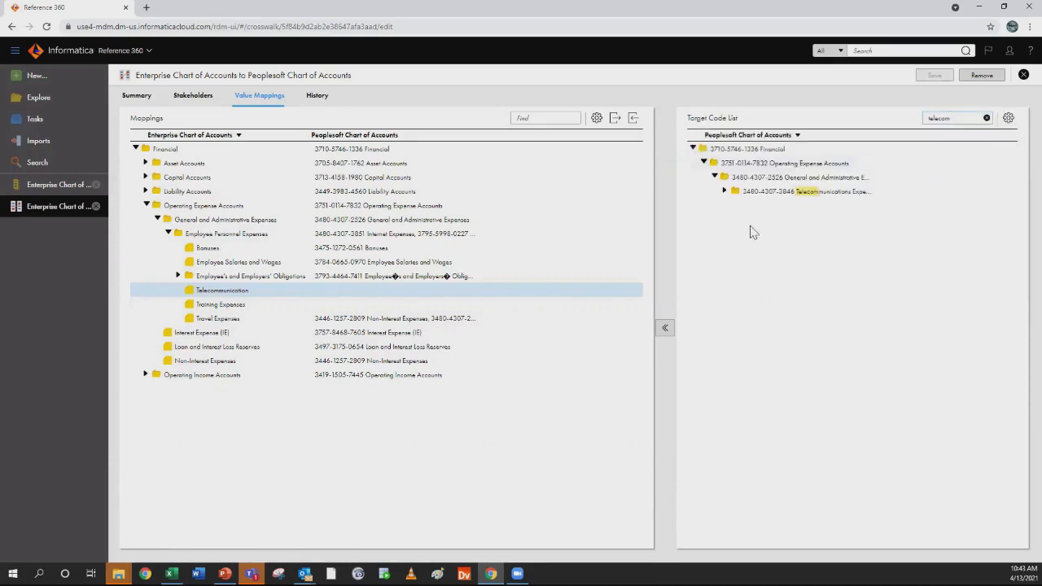
click(724, 190)
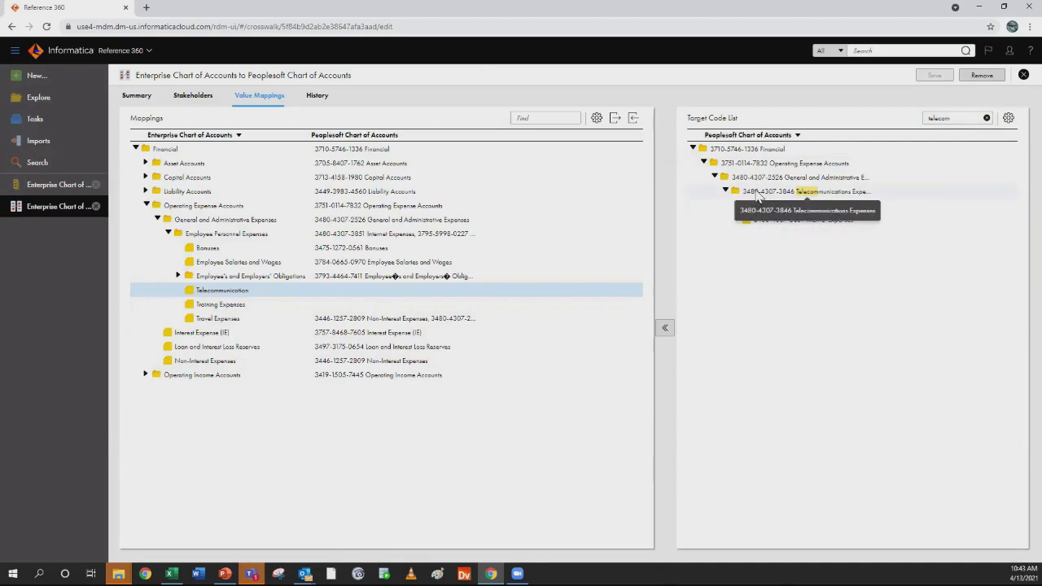
mouse_move(757, 196)
mouse_down()
mouse_move(535, 262)
mouse_move(320, 298)
mouse_up()
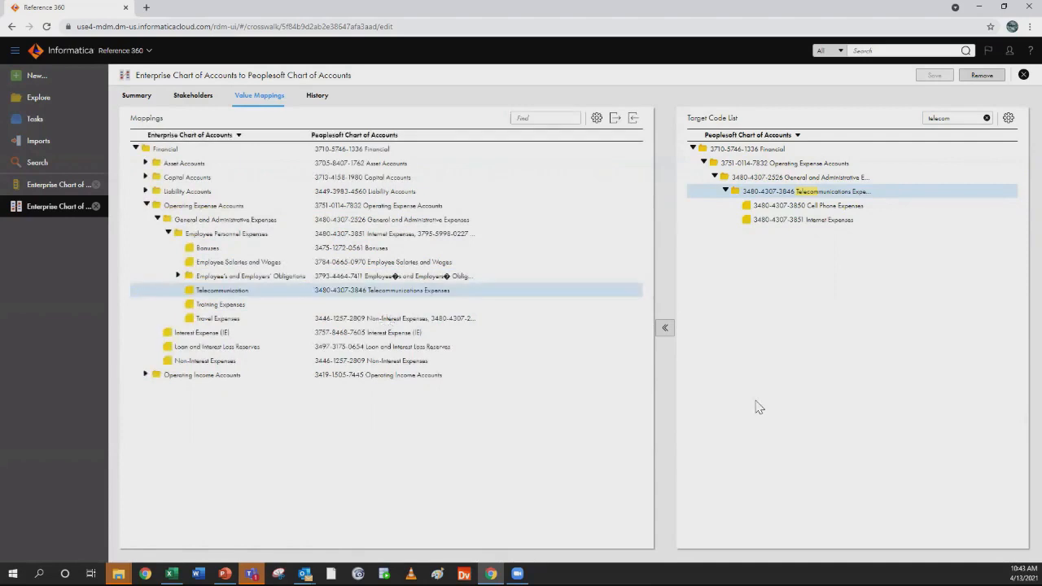
Review the summary and the value mapping history of the Peoplesoft crosswalk
mouse_move(236, 291)
click(131, 96)
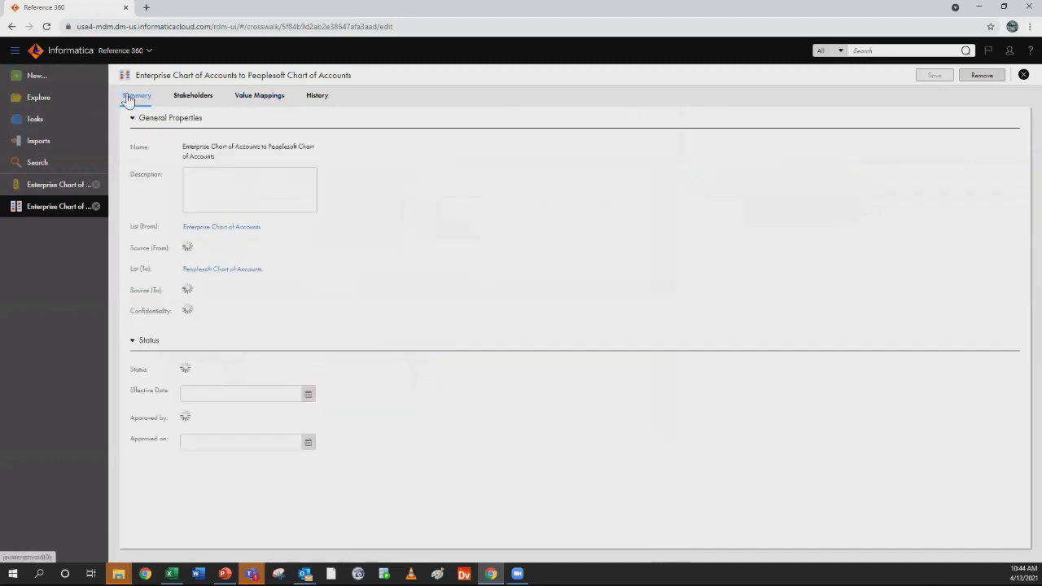
click(314, 96)
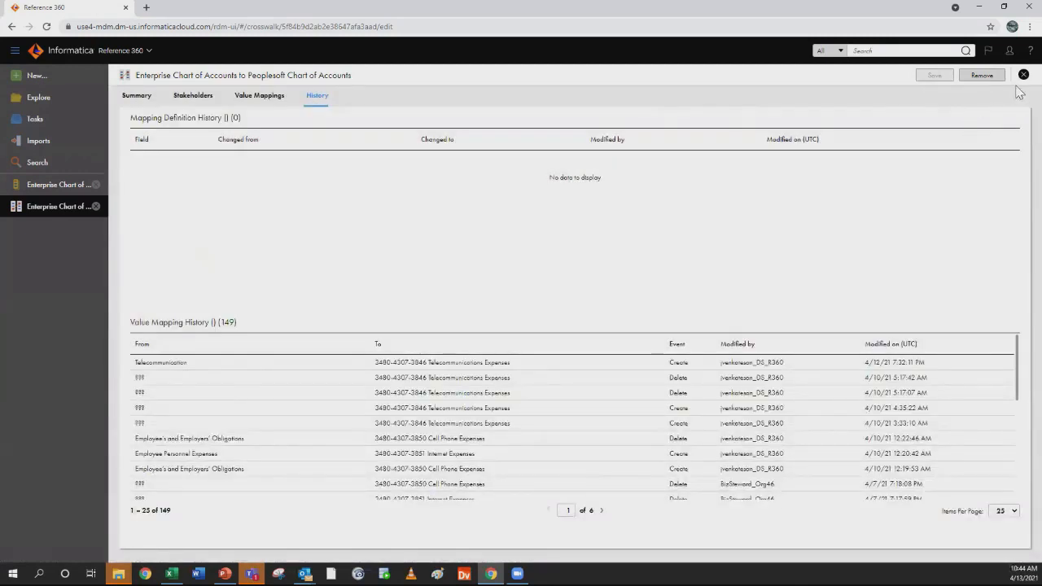
Open Demo_Hierarchy from Explore and set its top level node to Area - Region Code (Region)
click(30, 98)
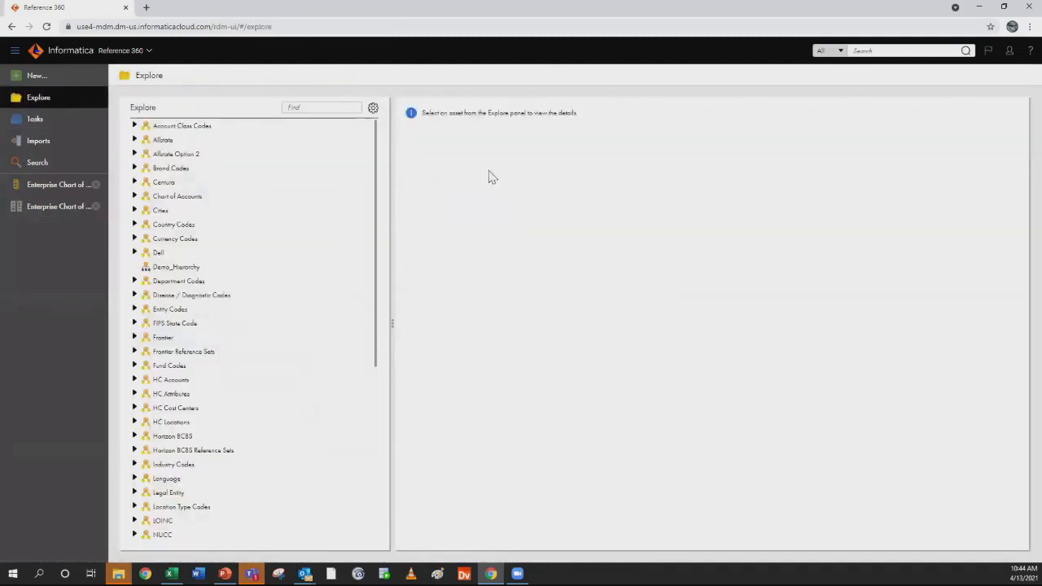
click(175, 269)
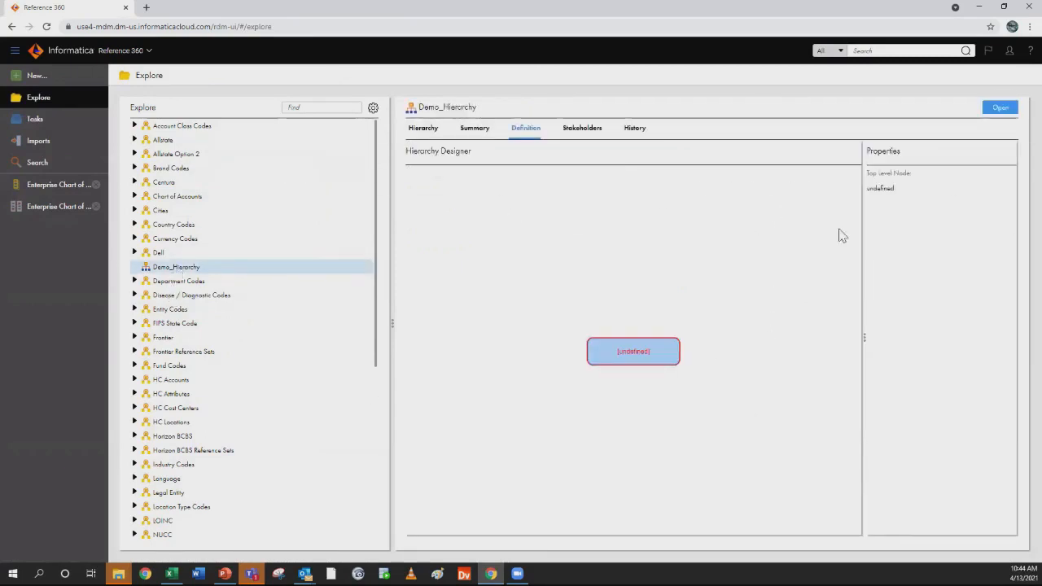
click(1000, 109)
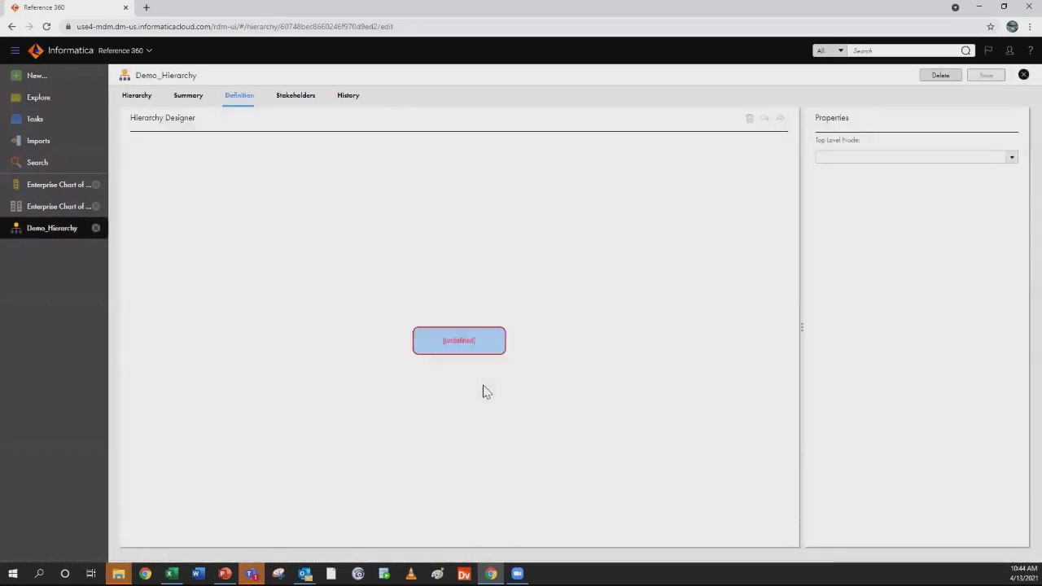
mouse_move(493, 345)
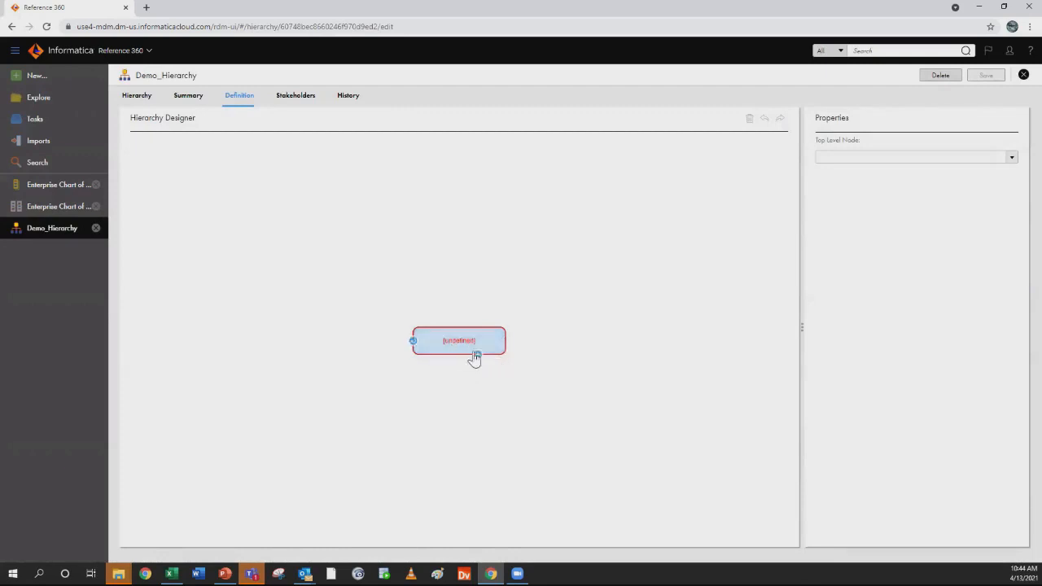
click(1013, 158)
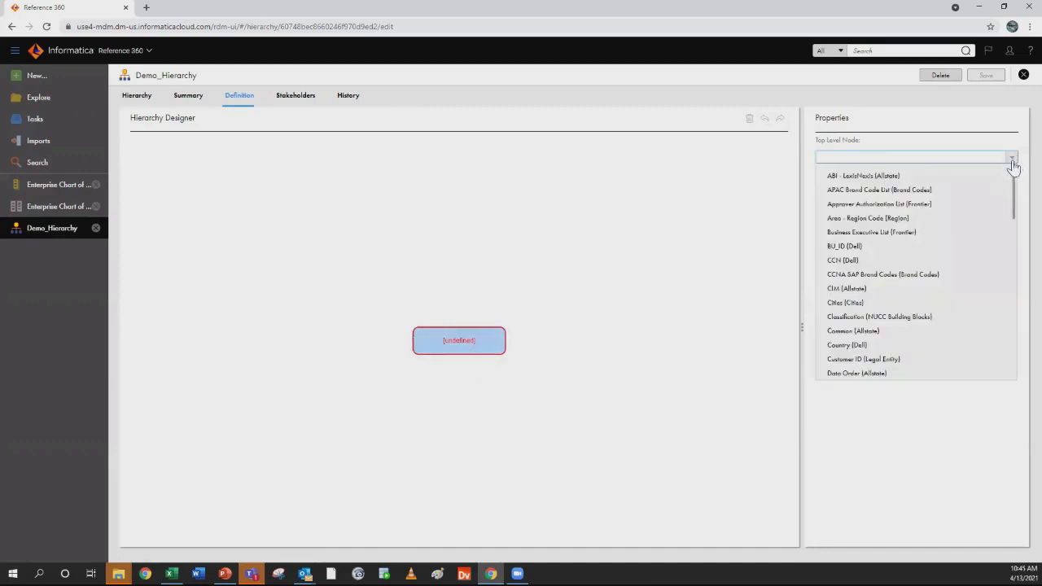
click(910, 220)
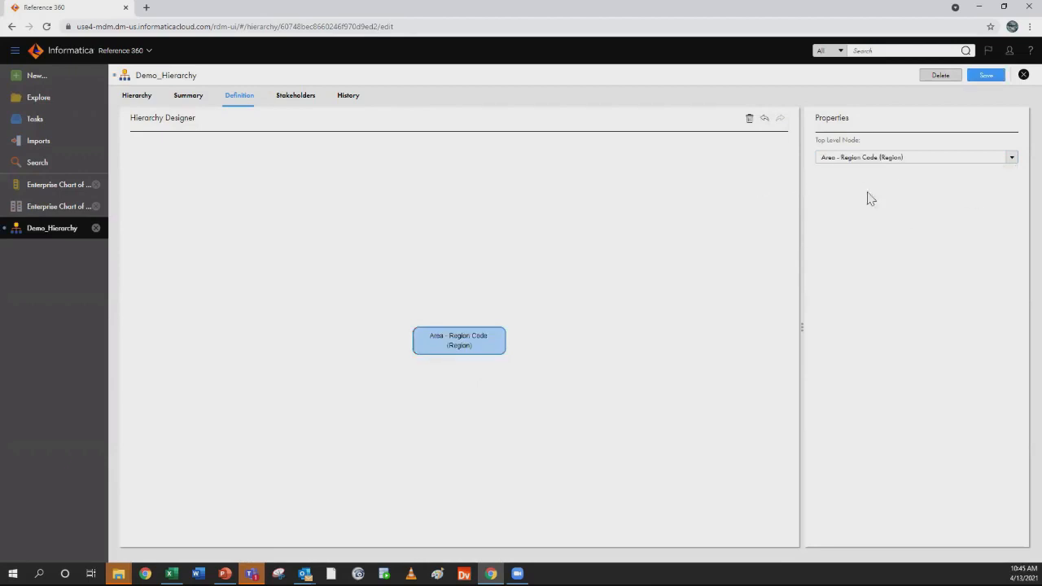
Add a child node below Area - Region Code (Region) and set it to Sub Region Code (Dell)
mouse_move(449, 353)
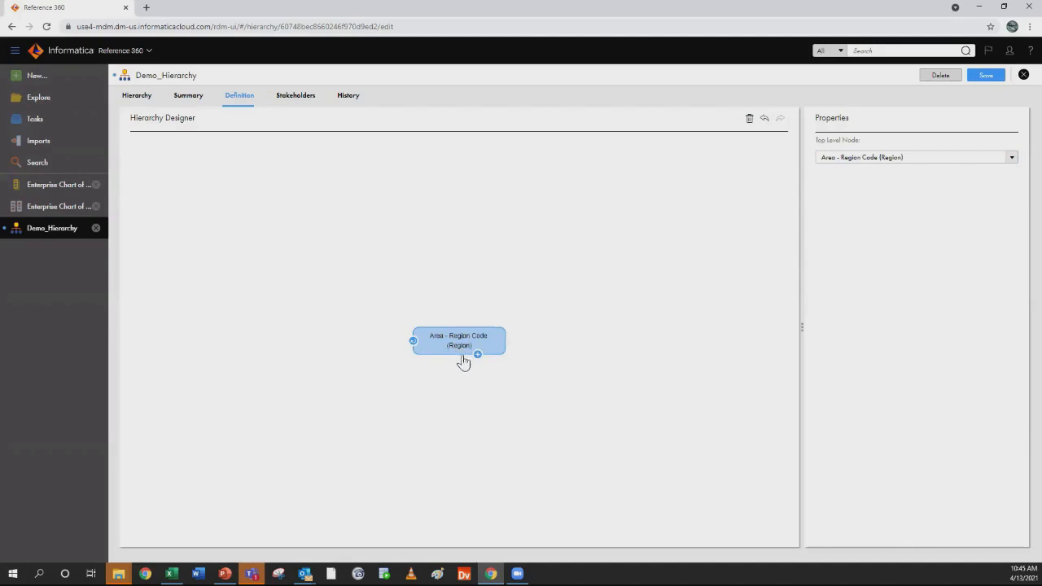
click(477, 356)
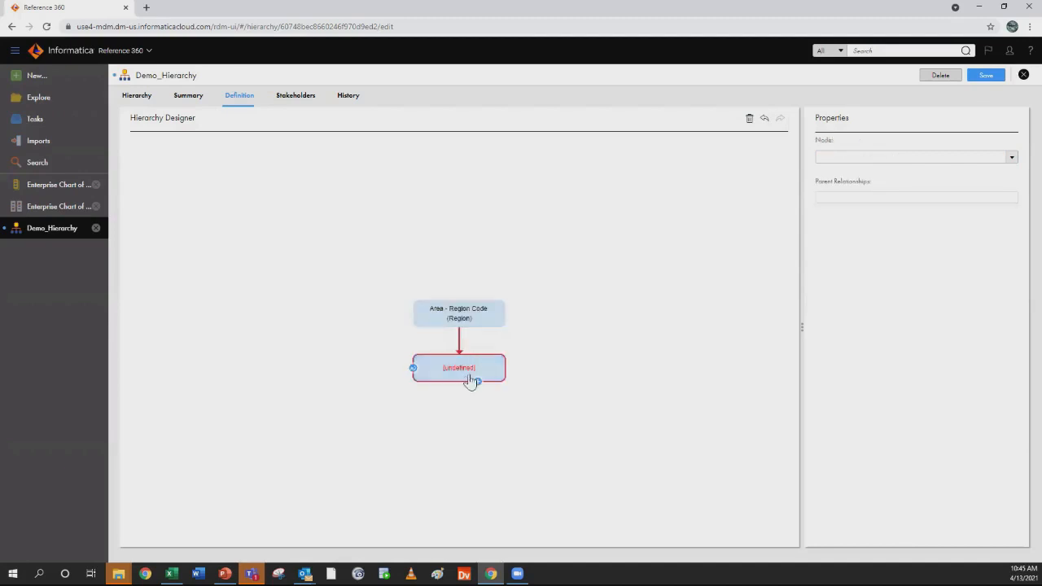
click(1012, 159)
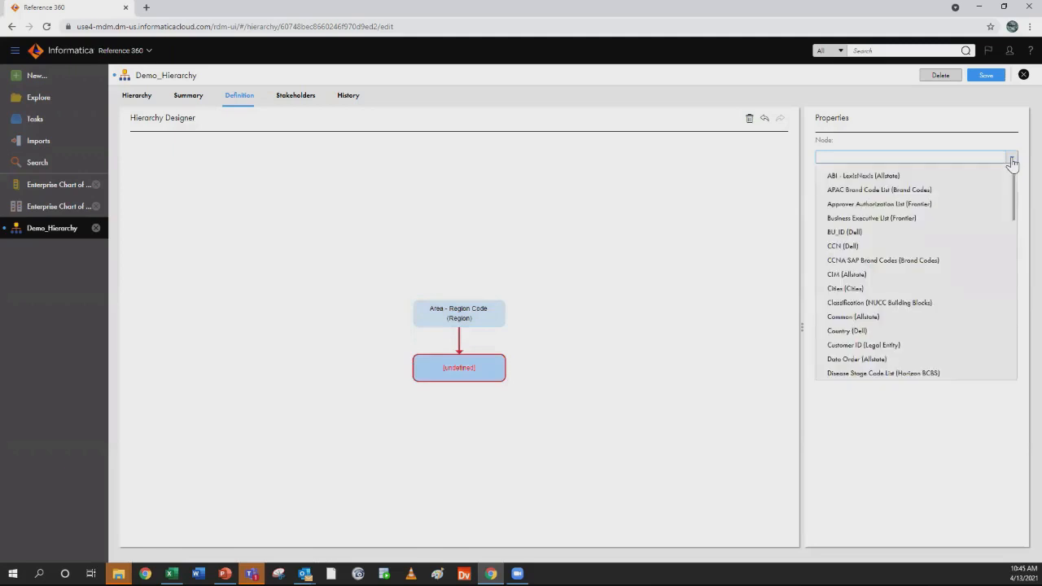
scroll(912, 282, down, 3)
scroll(958, 280, down, 6)
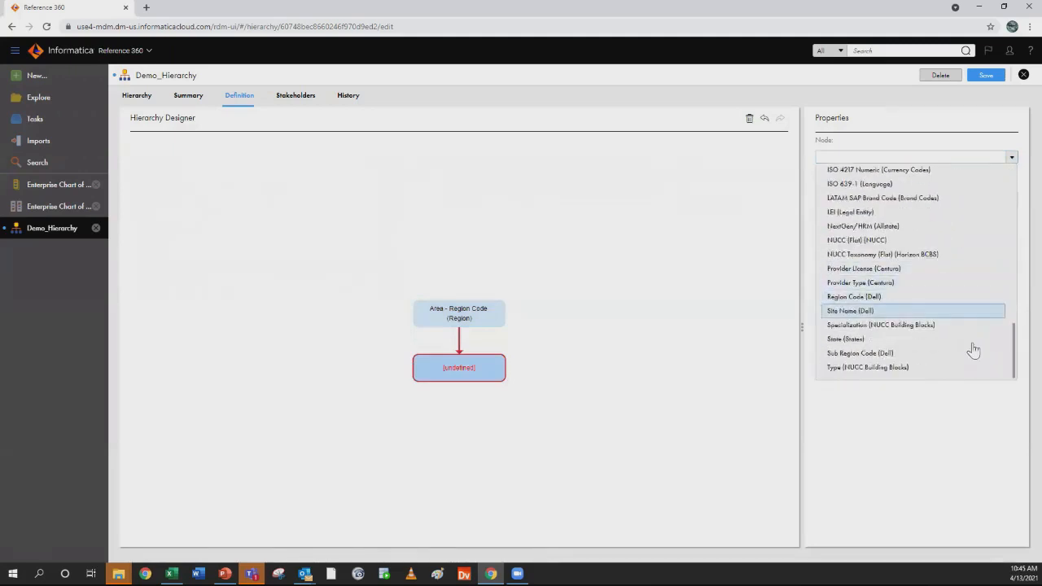
click(909, 354)
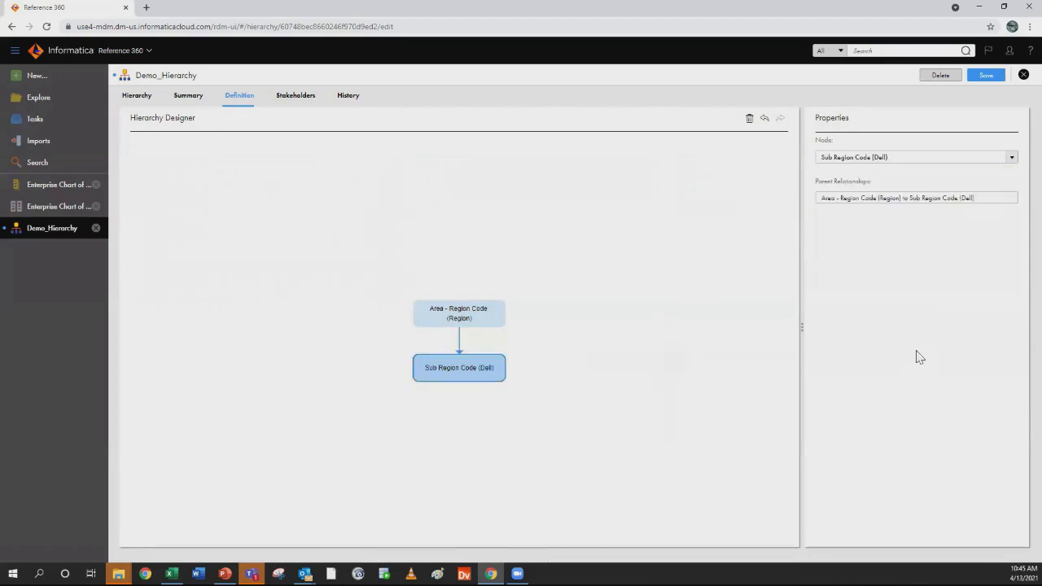
Add a child node below Sub Region Code (Dell) and set it to Country (Dell)
click(479, 385)
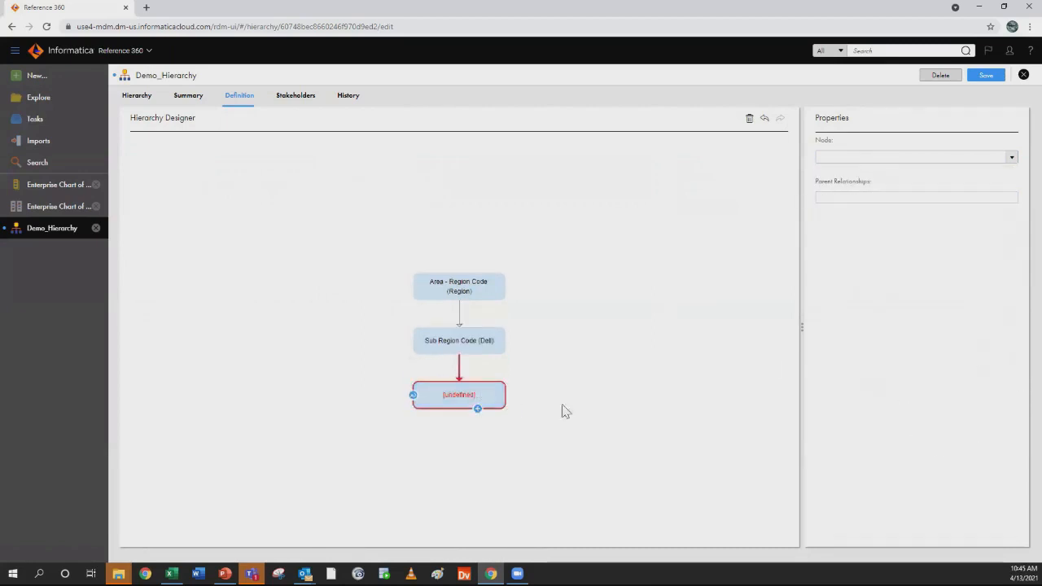
click(1012, 157)
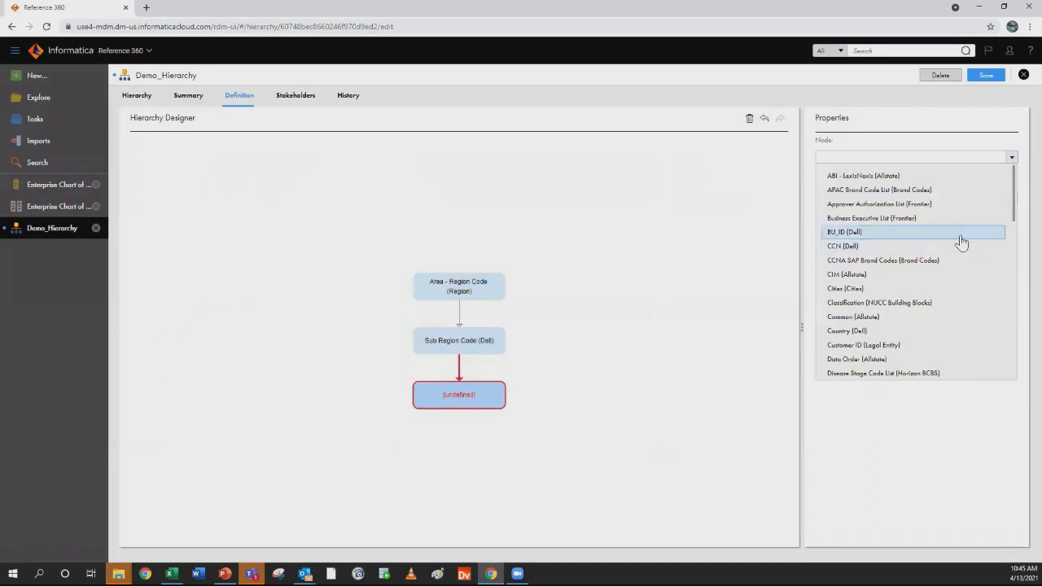
scroll(961, 243, down, 4)
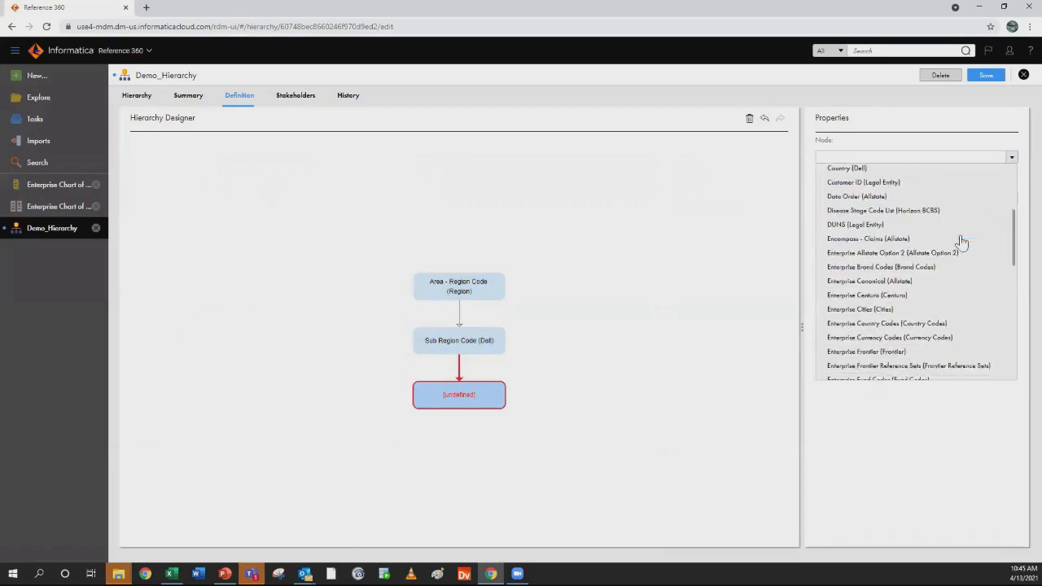
click(863, 169)
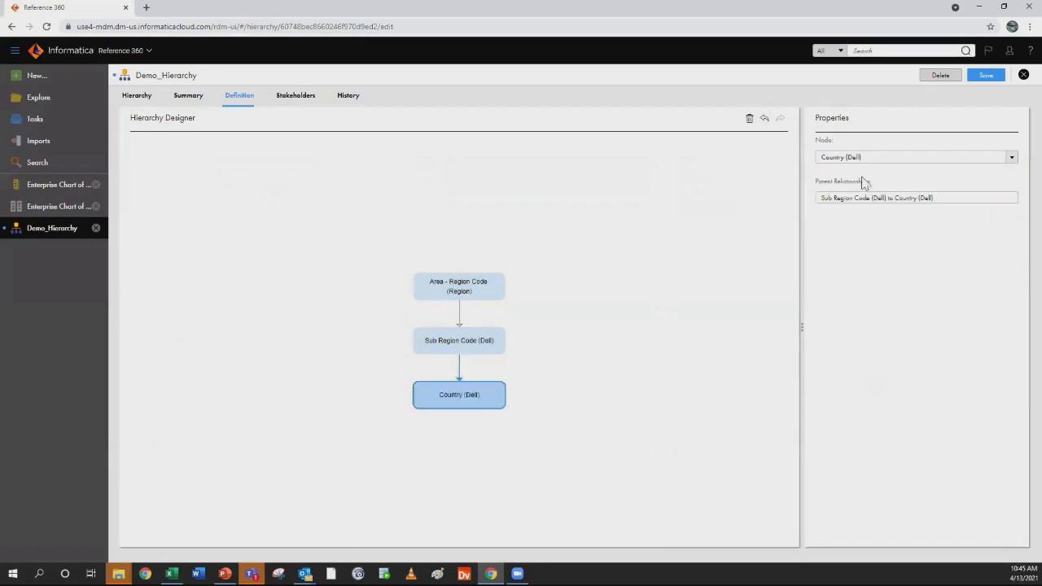
Add a child node below Country (Dell) and set it to State (States)
click(477, 408)
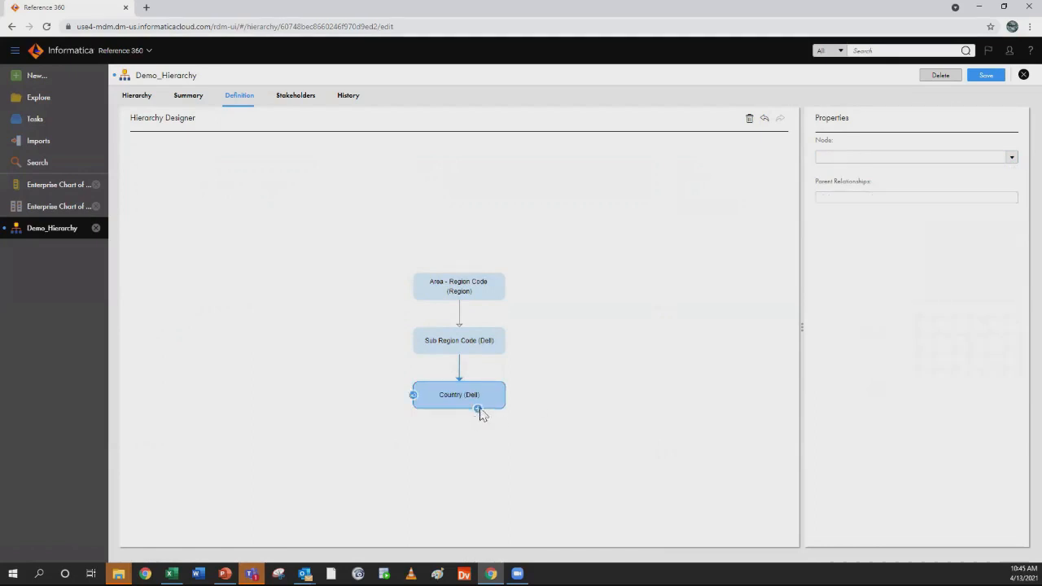
click(1010, 158)
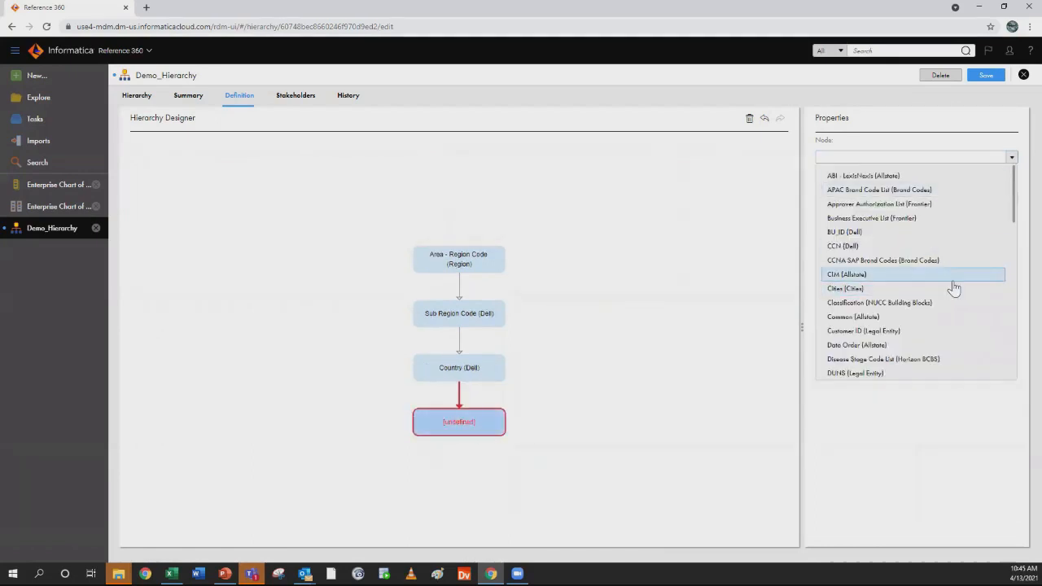
scroll(954, 288, down, 10)
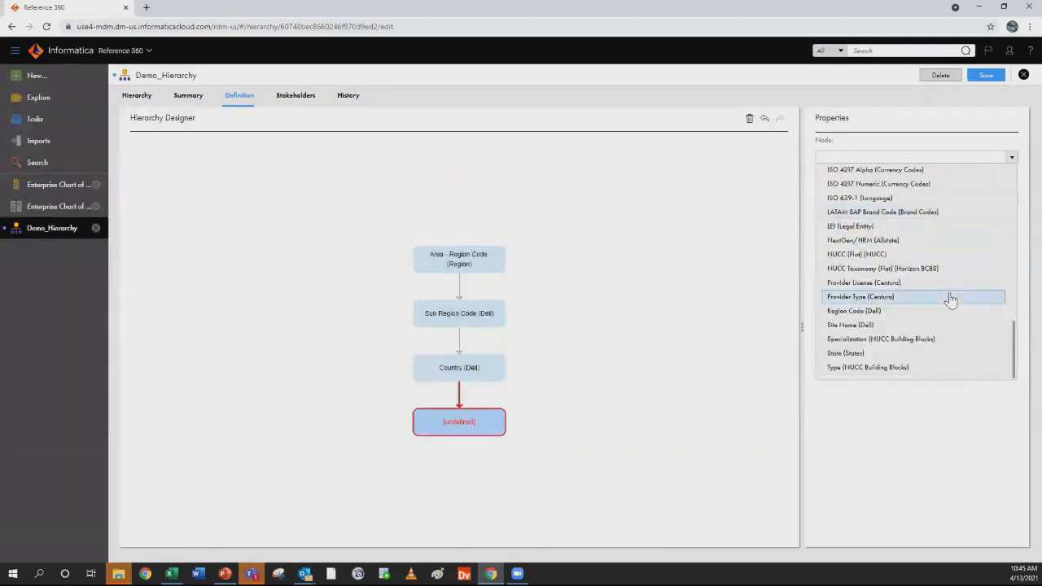
click(885, 353)
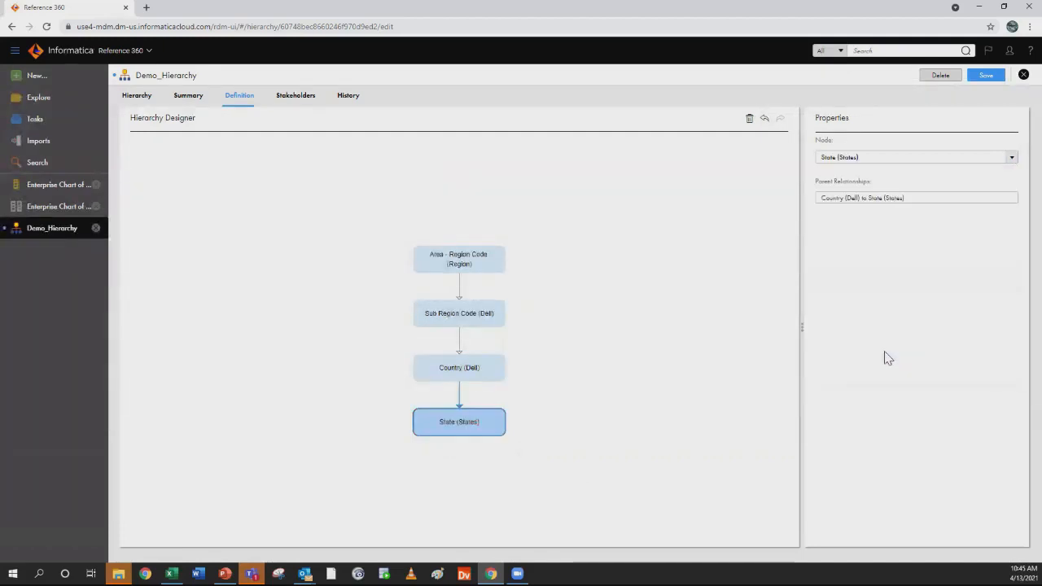
Add a child node below State (States), set it to Cities (Cities), and save the hierarchy definition
click(477, 436)
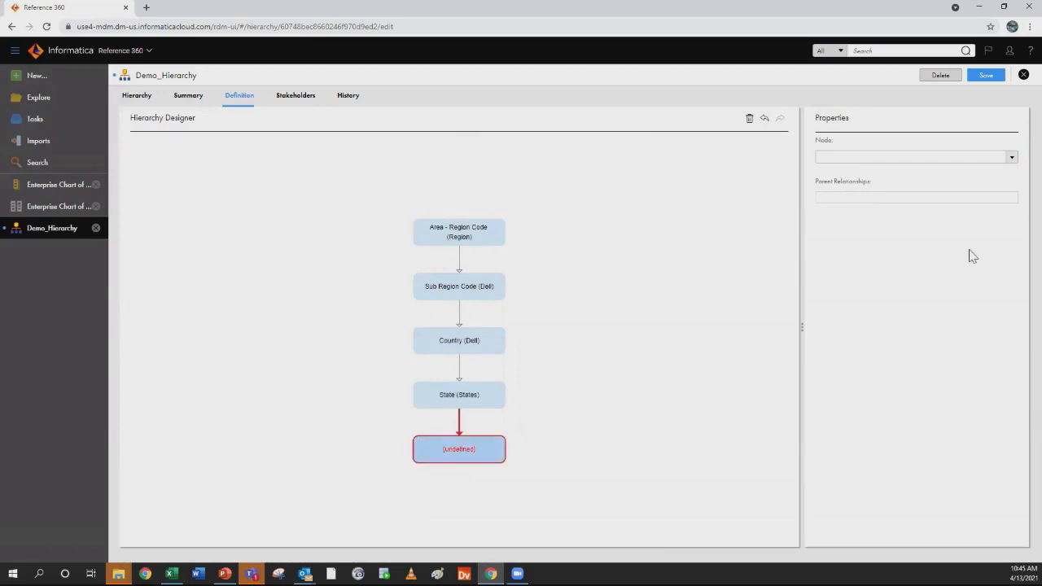
click(1010, 158)
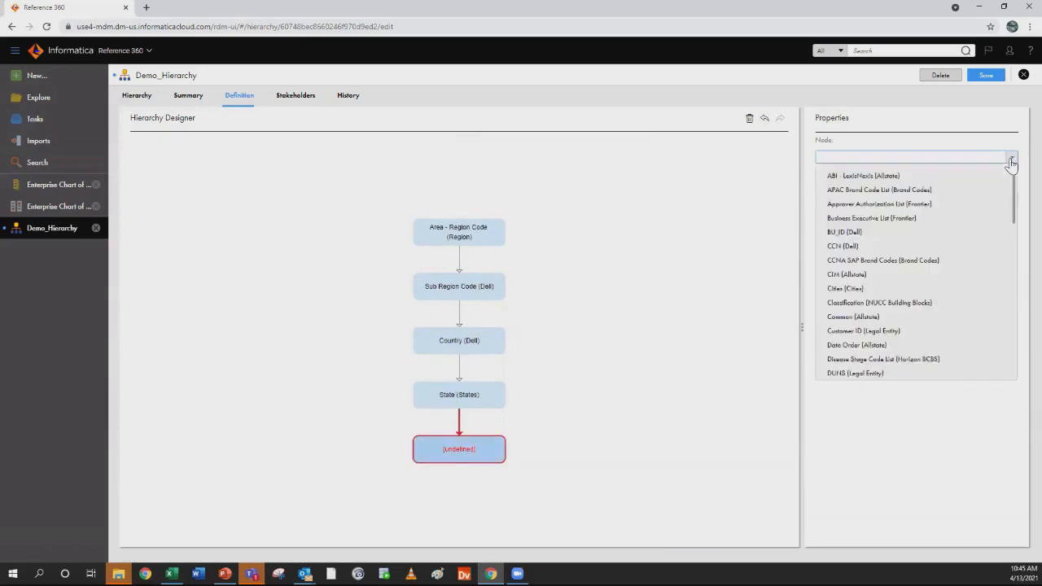
click(893, 289)
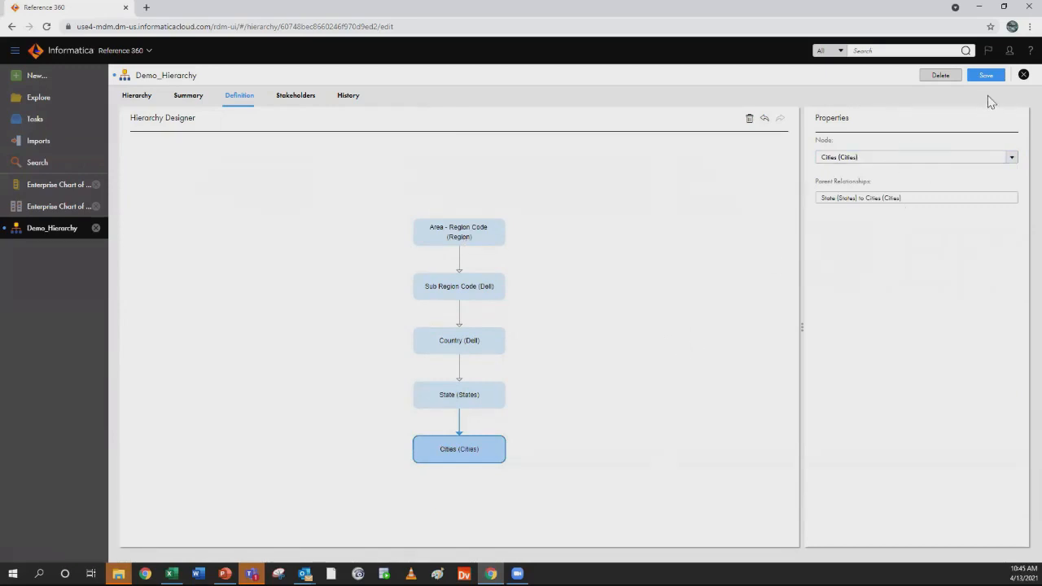
click(991, 73)
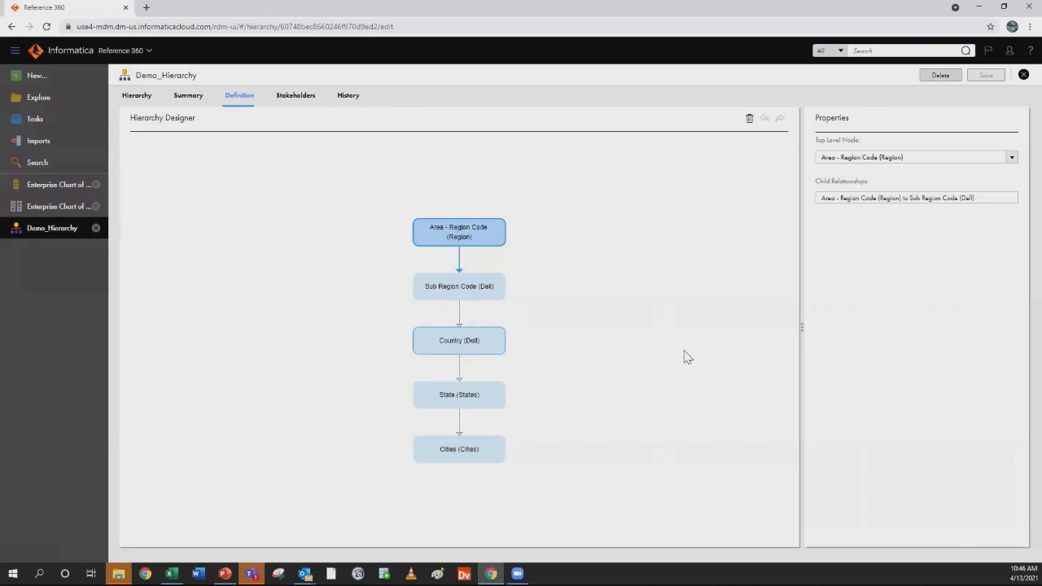
Return to Explore and expand the Chart of Accounts reference data set to show its code lists
click(54, 98)
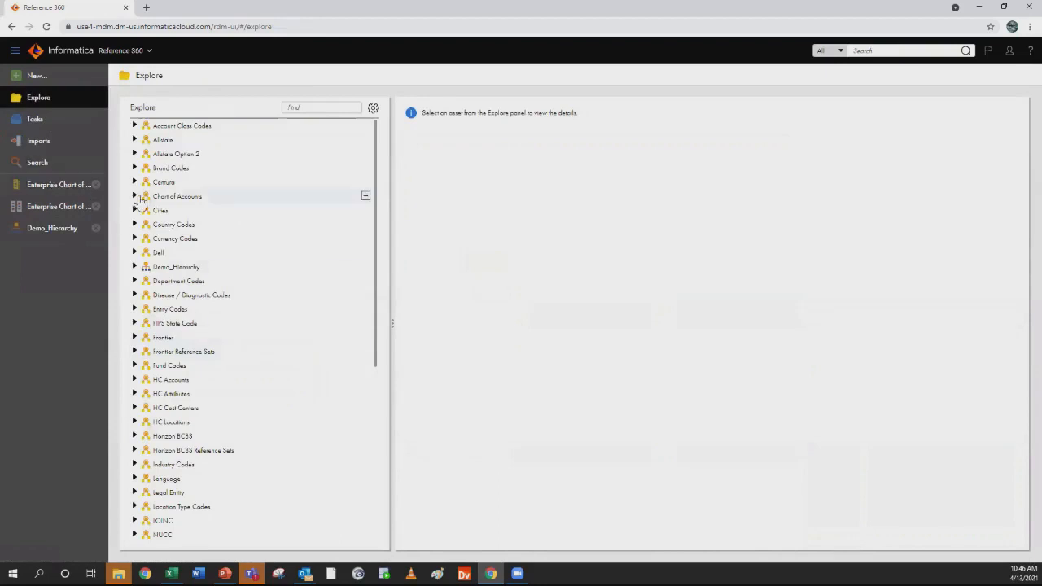
click(137, 197)
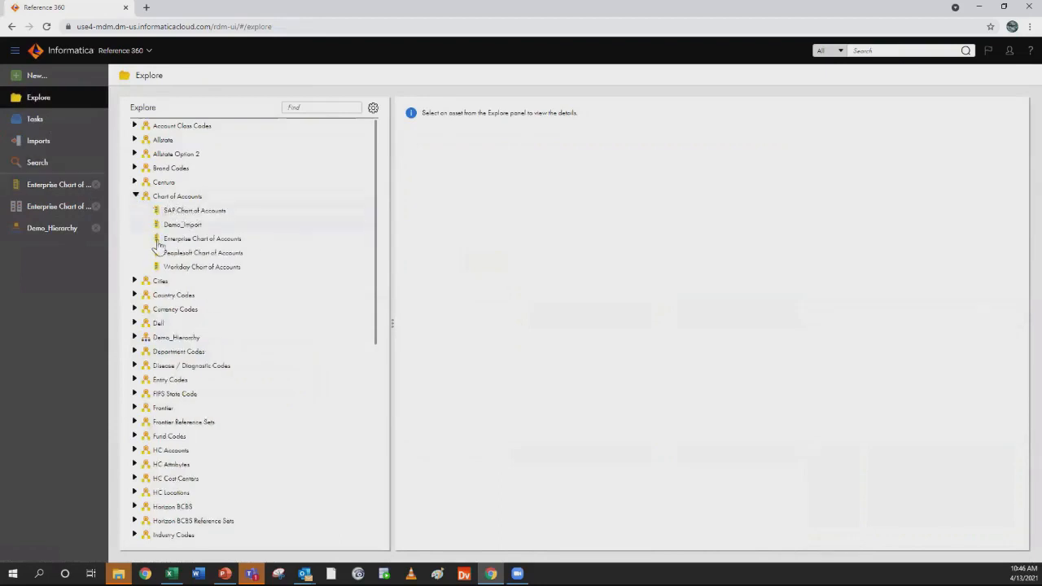